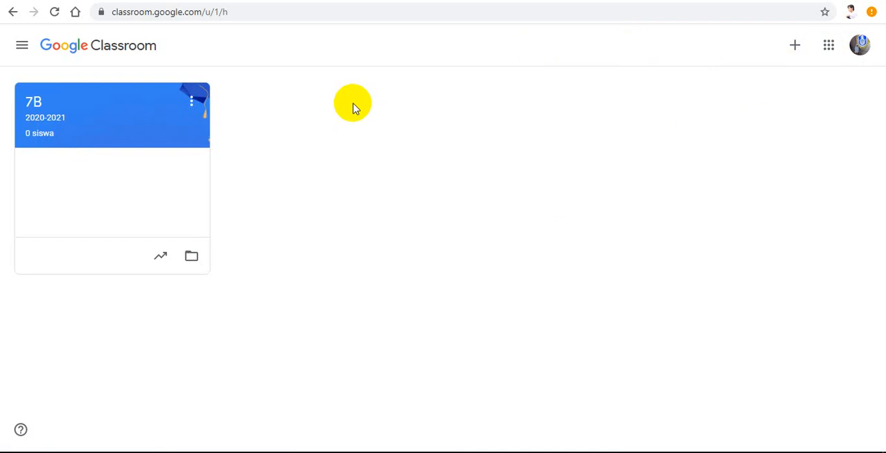
Step: Open the 7B class and start a new quiz assignment (Tugas kuis) in its classwork
{"action": "left_click", "coordinate": [125, 117]}
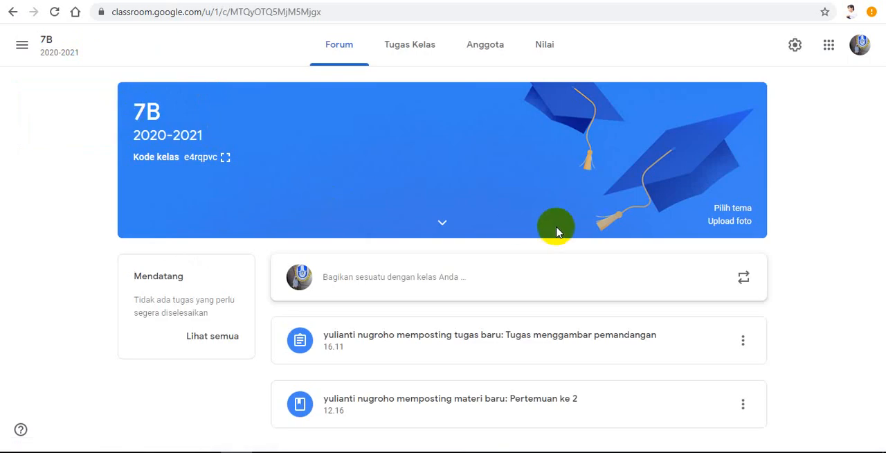
{"action": "left_click", "coordinate": [412, 55]}
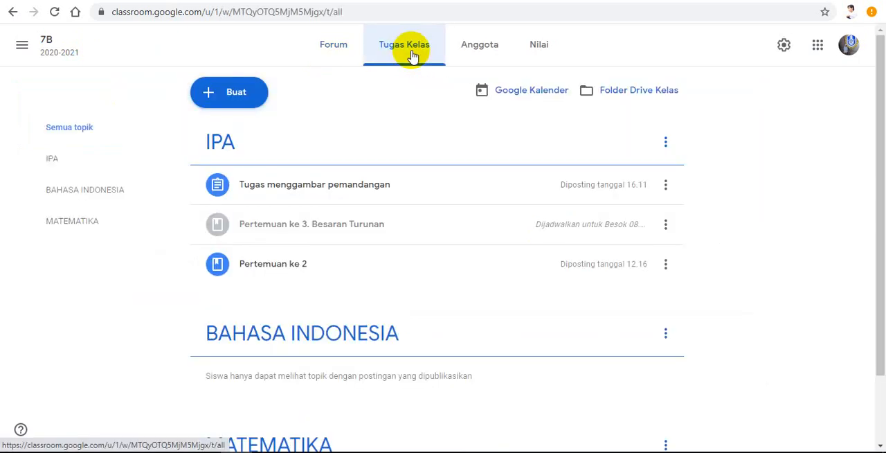
{"action": "left_click", "coordinate": [234, 99]}
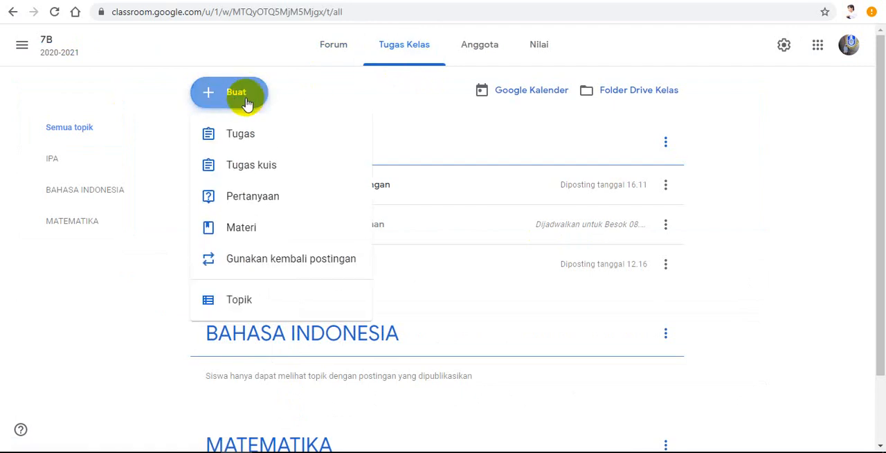
{"action": "left_click", "coordinate": [241, 167]}
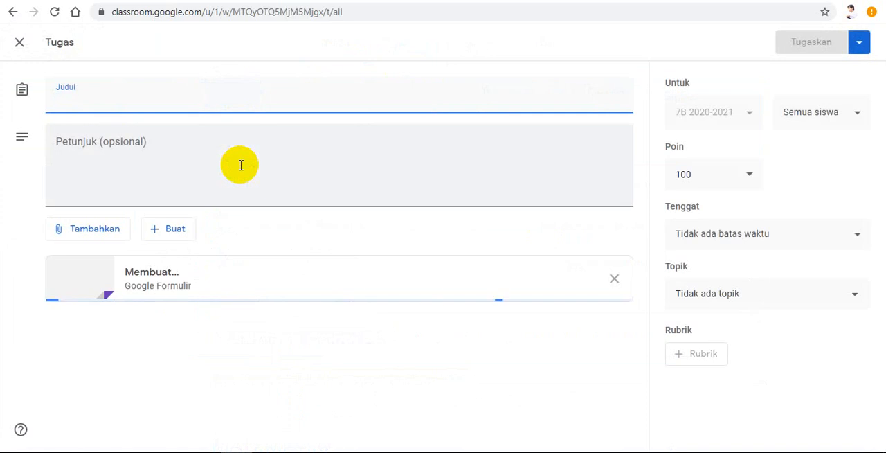
Step: Title the quiz assignment "Ulangan Harian 1"
{"action": "left_click", "coordinate": [195, 103]}
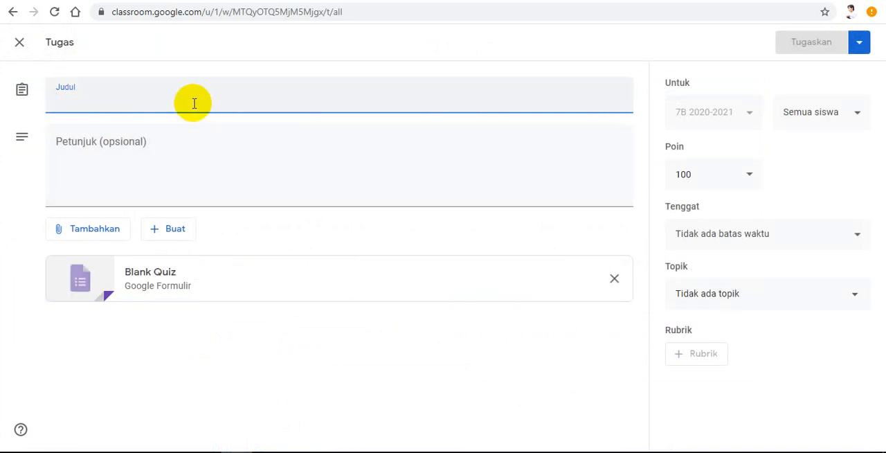
{"action": "type", "text": "Ulan"}
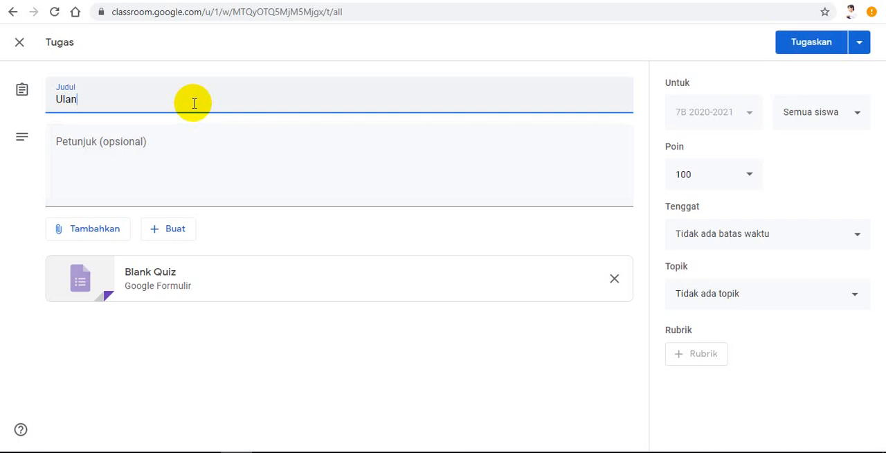
{"action": "type", "text": "gan Harian 1"}
{"action": "left_click", "coordinate": [179, 172]}
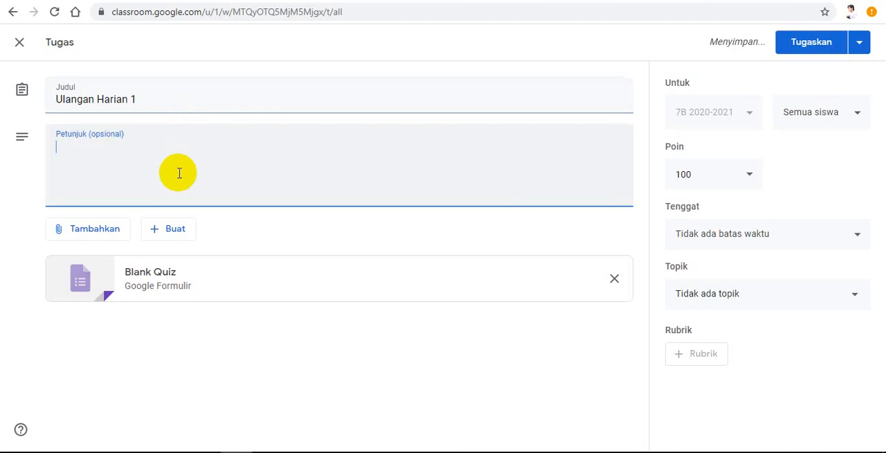
{"action": "type", "text": "Silahkan anak"}
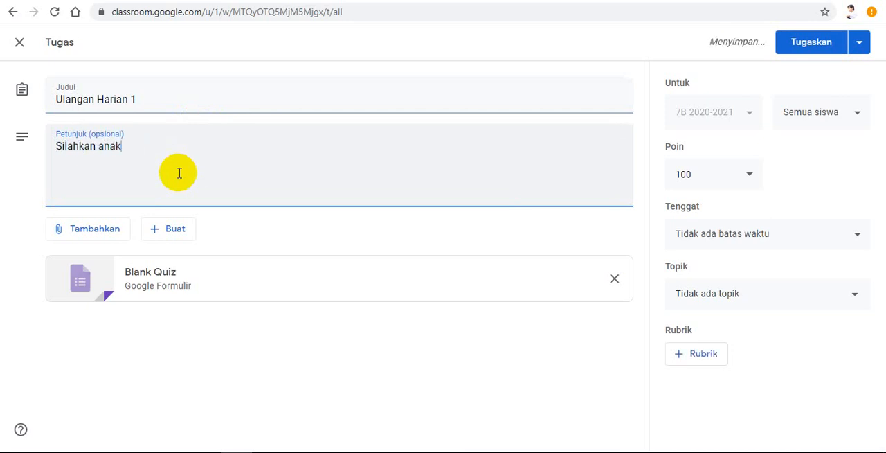
{"action": "key", "text": "BackSpace"}
{"action": "key", "text": "BackSpace"}
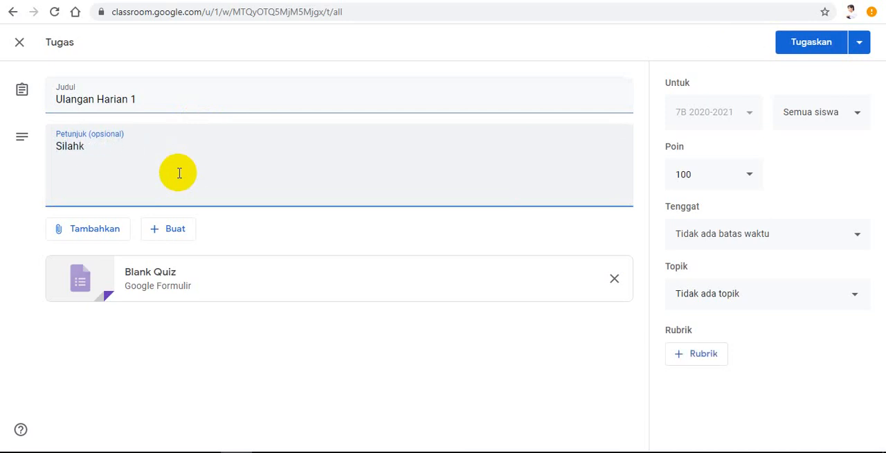
{"action": "key", "text": "BackSpace"}
{"action": "key", "text": "BackSpace"}
{"action": "key", "text": "BackSpace"}
{"action": "key", "text": "BackSpace"}
{"action": "type", "text": "Jawablah"}
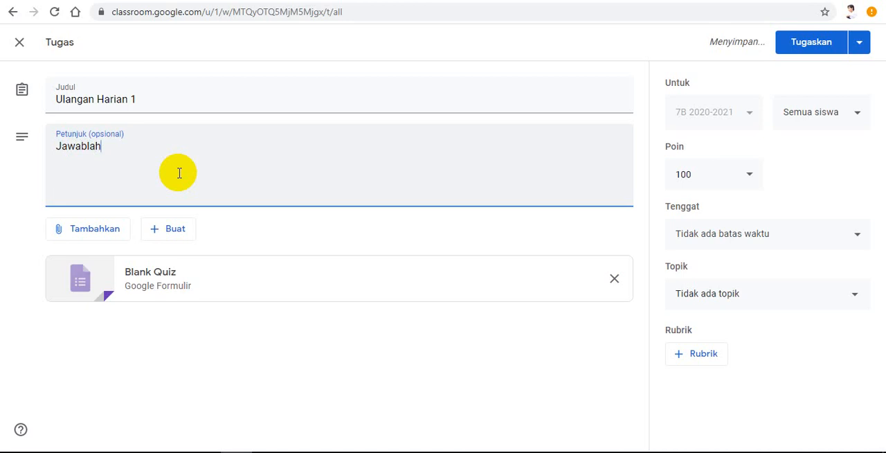
{"action": "key", "text": "BackSpace"}
{"action": "key", "text": "BackSpace"}
{"action": "key", "text": "BackSpace"}
{"action": "key", "text": "BackSpace"}
{"action": "key", "text": "BackSpace"}
{"action": "key", "text": "BackSpace"}
{"action": "key", "text": "BackSpace"}
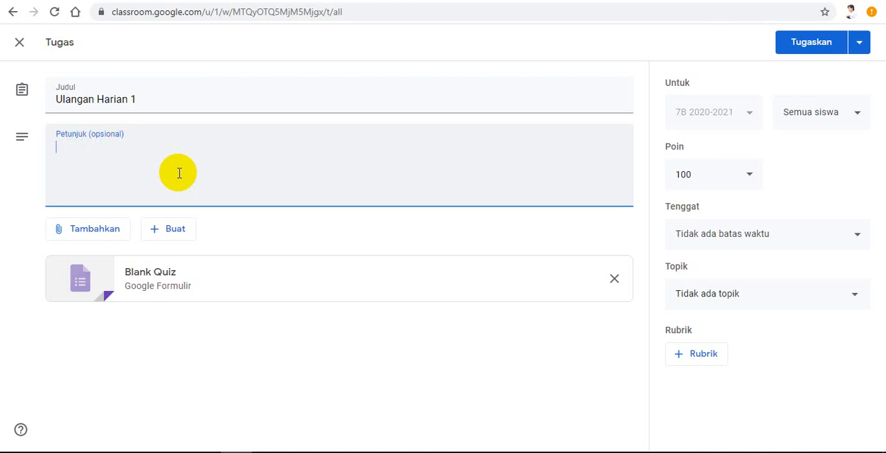
Step: Enter "silahkan kerjakan soal dibawah ini" as the assignment's instructions
{"action": "type", "text": "silahkan kerjakan"}
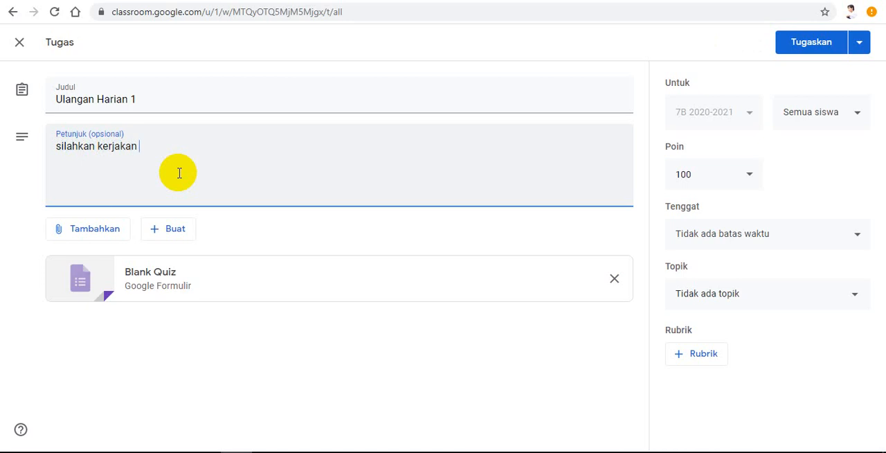
{"action": "type", "text": " soal diabawah ini"}
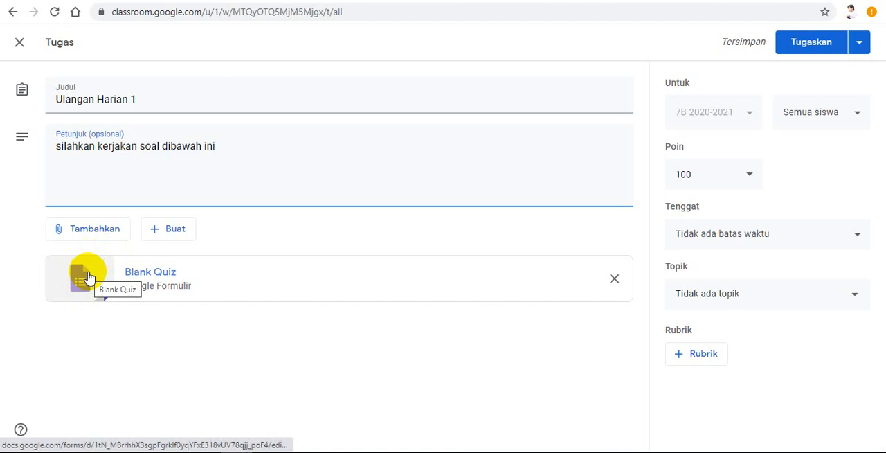
Step: Open the attached Blank Quiz in Google Forms and rename the form file "Ulangan Harian 1"
{"action": "left_click", "coordinate": [172, 229]}
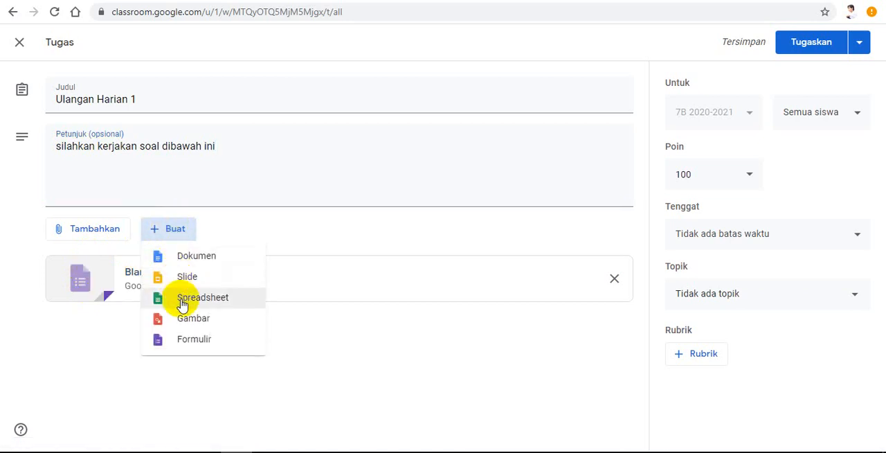
{"action": "left_click", "coordinate": [88, 283]}
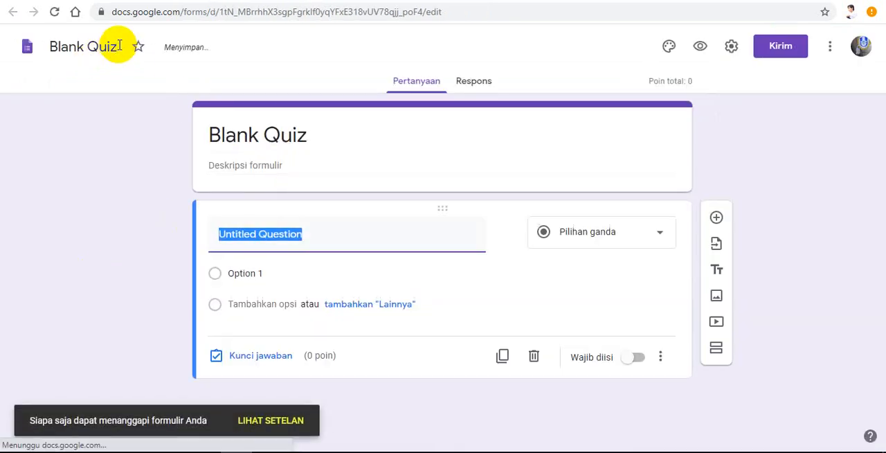
{"action": "left_click", "coordinate": [119, 46]}
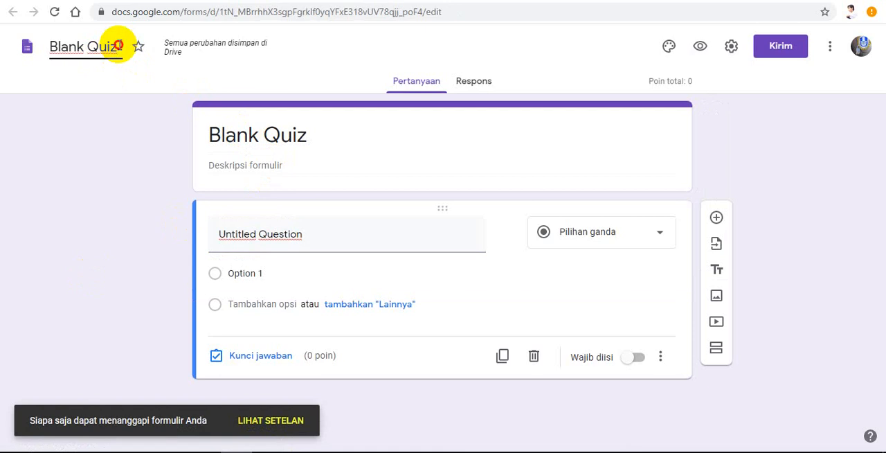
{"action": "left_click_drag", "start_coordinate": [117, 46], "coordinate": [44, 45]}
{"action": "type", "text": "Ul"}
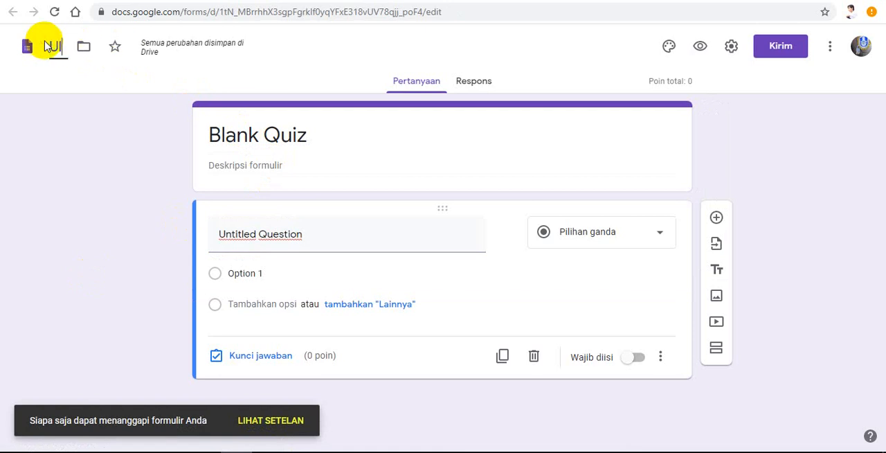
{"action": "type", "text": "angan Harian 1"}
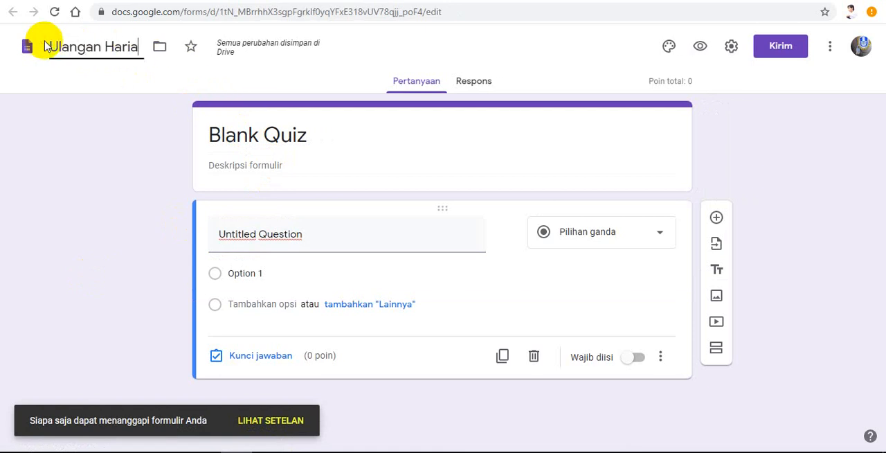
Step: Replace the heading shown at the start of the form with "Ulangan Harian 1"
{"action": "triple_click", "coordinate": [274, 137]}
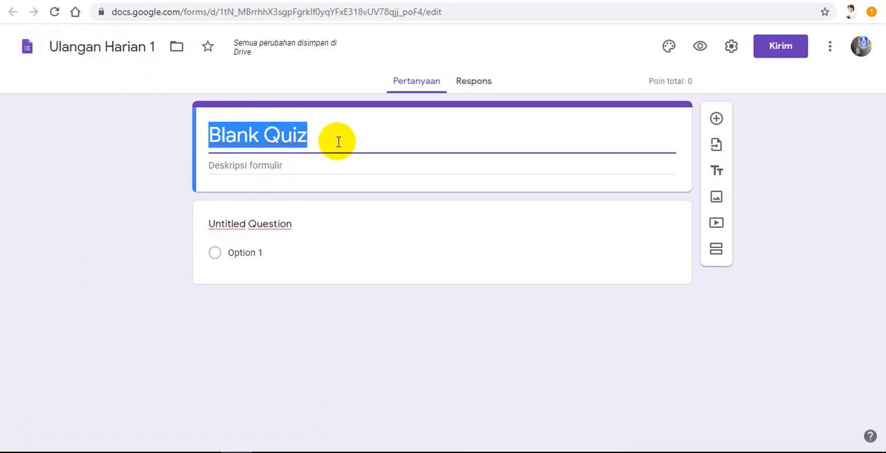
{"action": "type", "text": "Ulanga"}
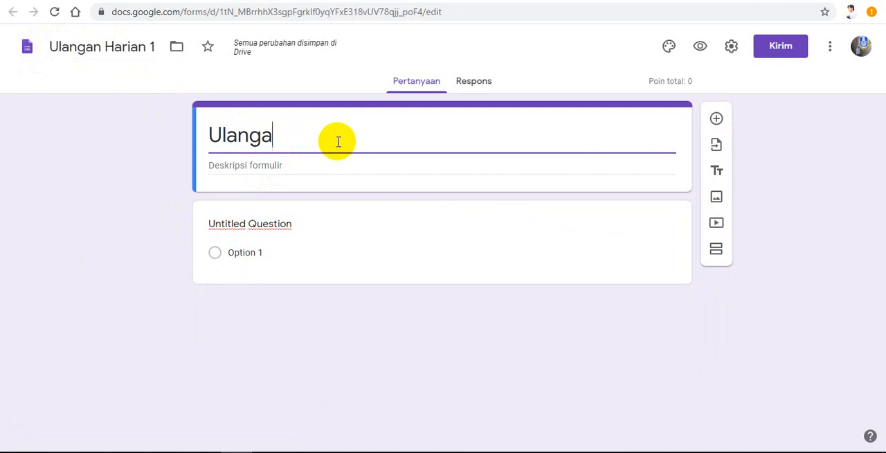
{"action": "type", "text": "n Harian "}
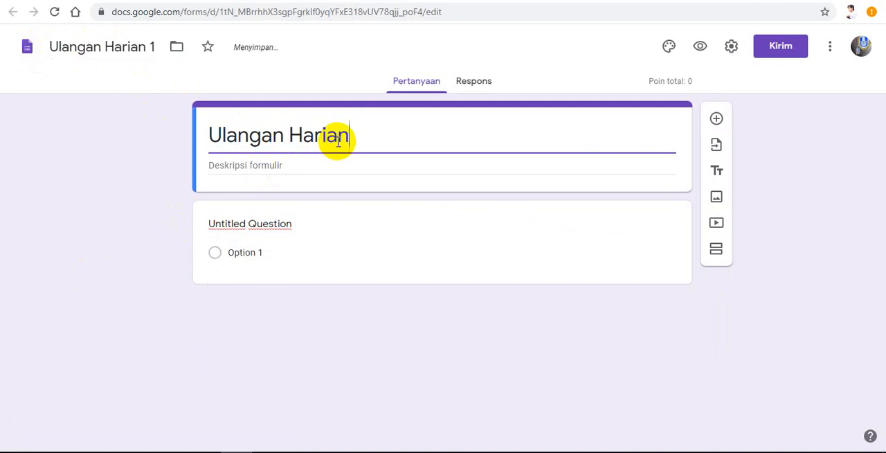
{"action": "type", "text": "1"}
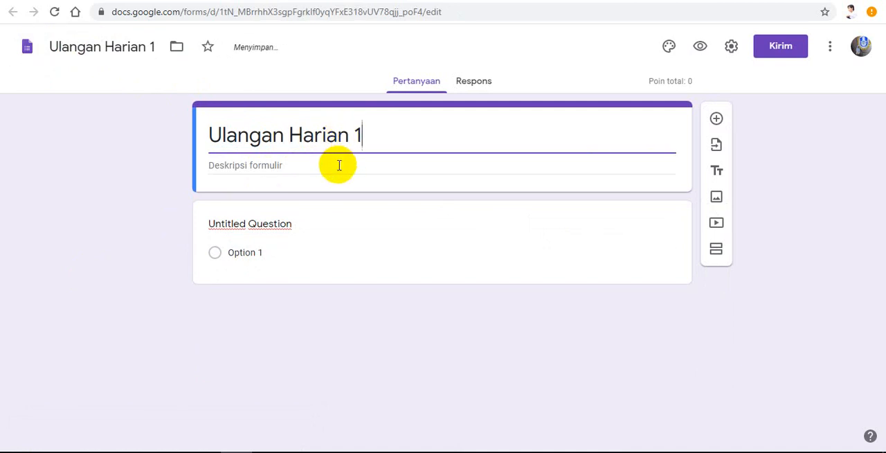
Step: Enter "Jawablah pertanyaan dibawah ini dengan benar" as the form description
{"action": "left_click", "coordinate": [339, 164]}
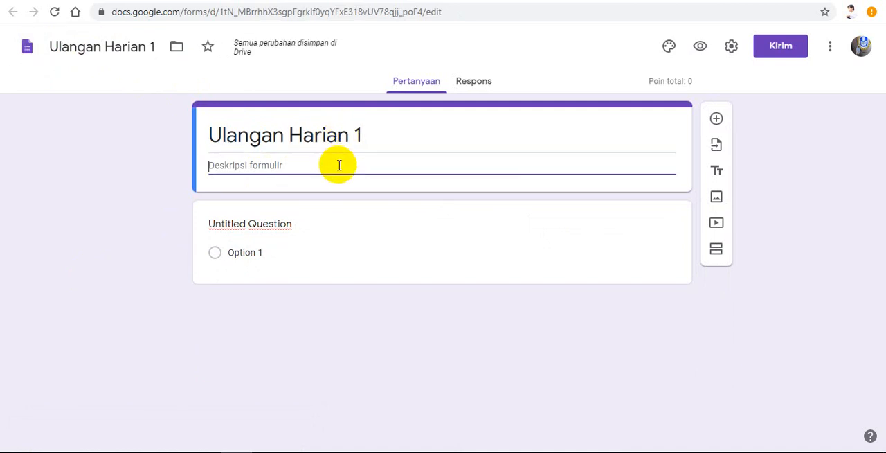
{"action": "type", "text": "Jawab"}
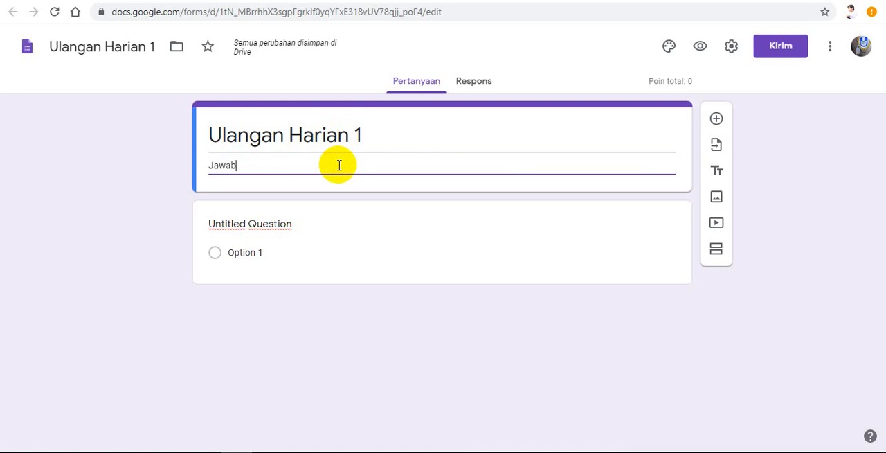
{"action": "type", "text": "lah pert"}
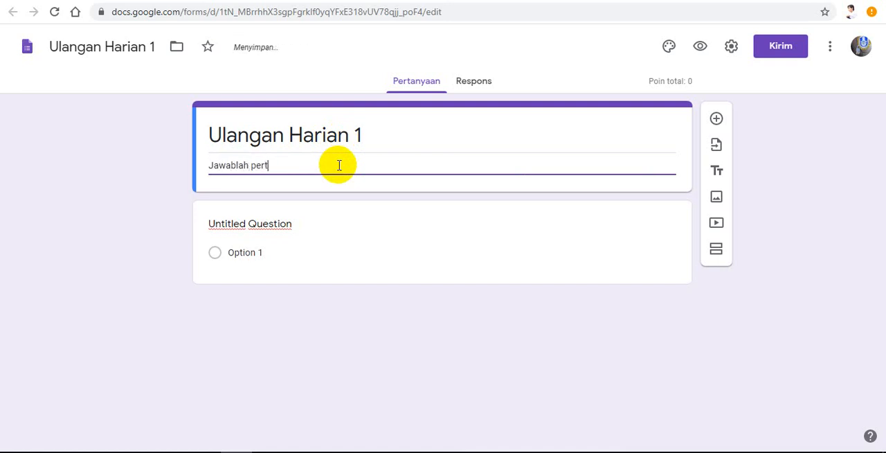
{"action": "type", "text": "anyaan dibawah ini"}
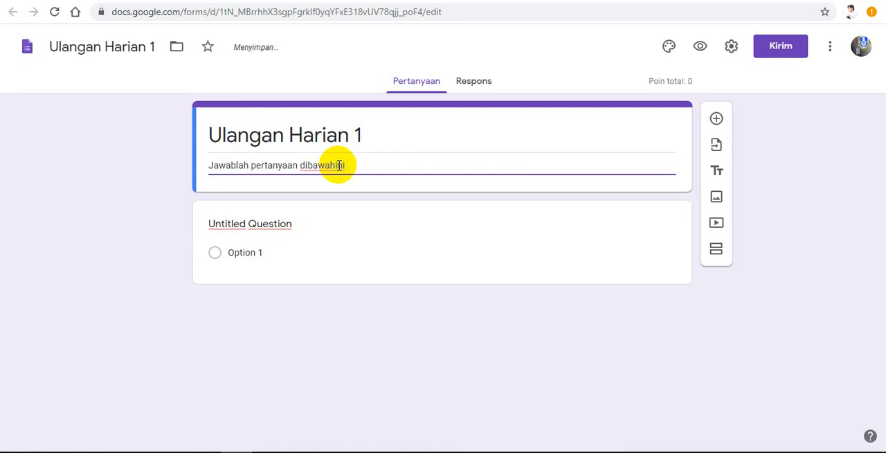
{"action": "left_click", "coordinate": [335, 165]}
{"action": "left_click", "coordinate": [367, 167]}
{"action": "type", "text": "de"}
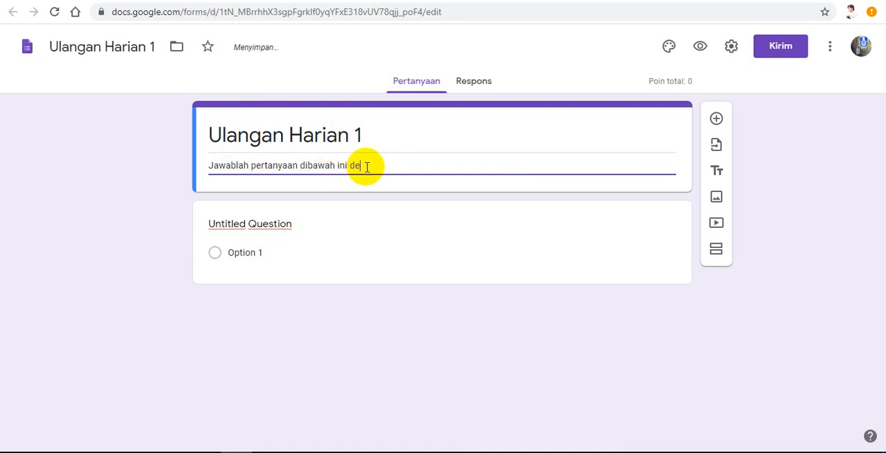
{"action": "type", "text": "ngan benar"}
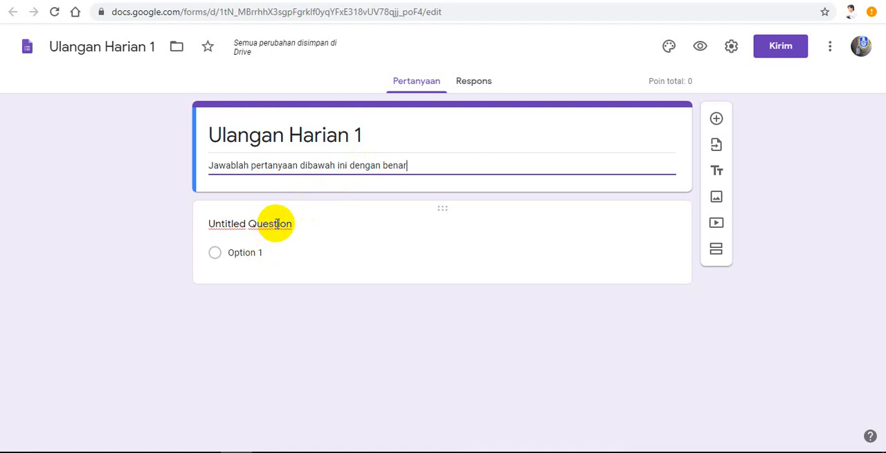
{"action": "left_click", "coordinate": [272, 225]}
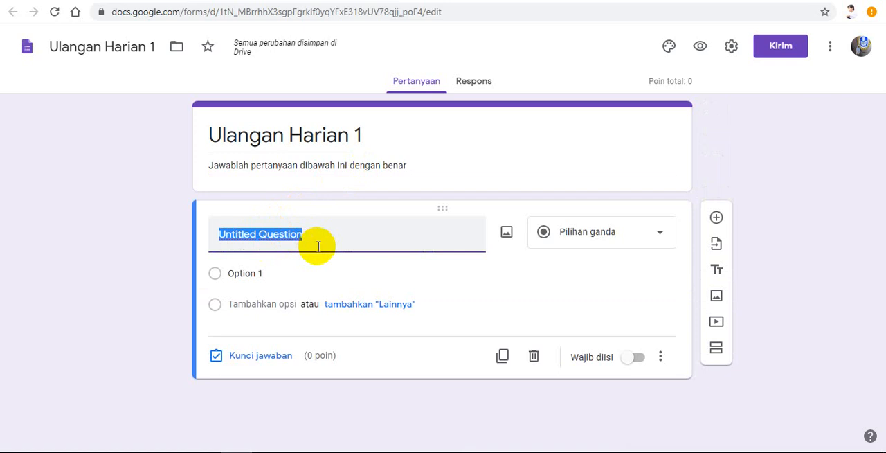
{"action": "type", "text": "At"}
{"action": "key", "text": "BackSpace"}
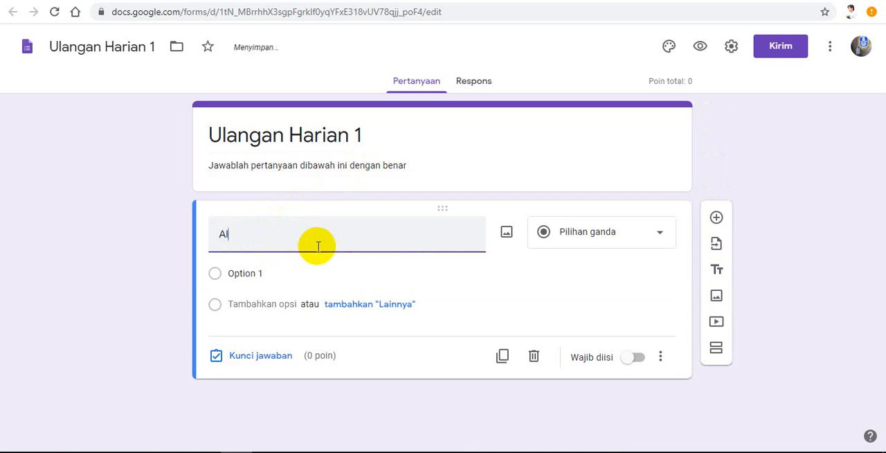
{"action": "type", "text": "lat yang dibu"}
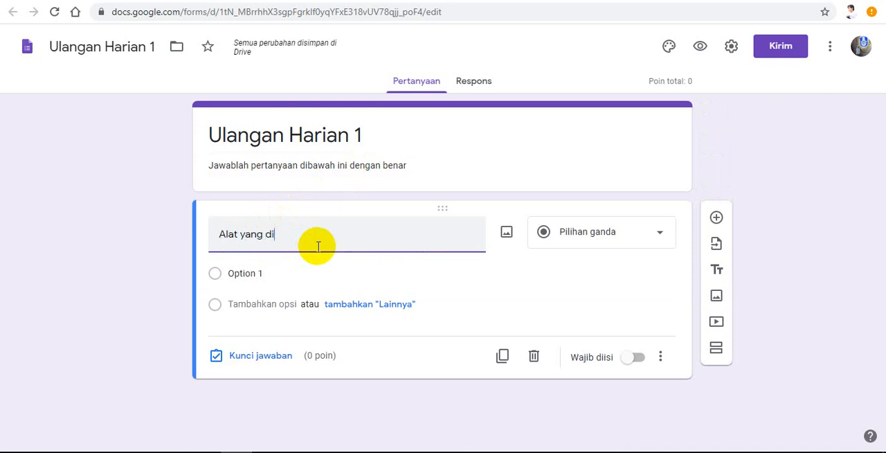
{"action": "key", "text": "BackSpace"}
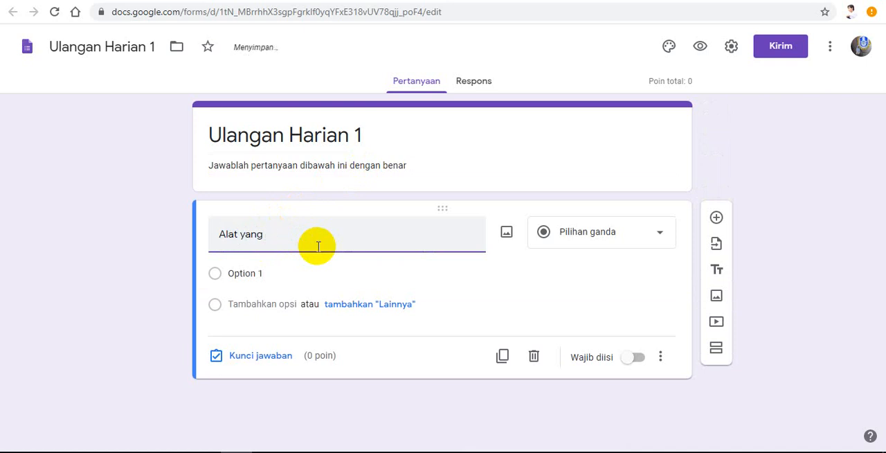
{"action": "key", "text": "BackSpace"}
{"action": "key", "text": "BackSpace"}
{"action": "key", "text": "BackSpace"}
{"action": "key", "text": "BackSpace"}
{"action": "key", "text": "BackSpace"}
{"action": "key", "text": "BackSpace"}
{"action": "key", "text": "BackSpace"}
{"action": "key", "text": "BackSpace"}
{"action": "key", "text": "BackSpace"}
Step: Set the first question's text to "Dibawah ini alat yang dapat digunakan unutuk mengukur panjang adalah..."
{"action": "type", "text": "Dibawah inina"}
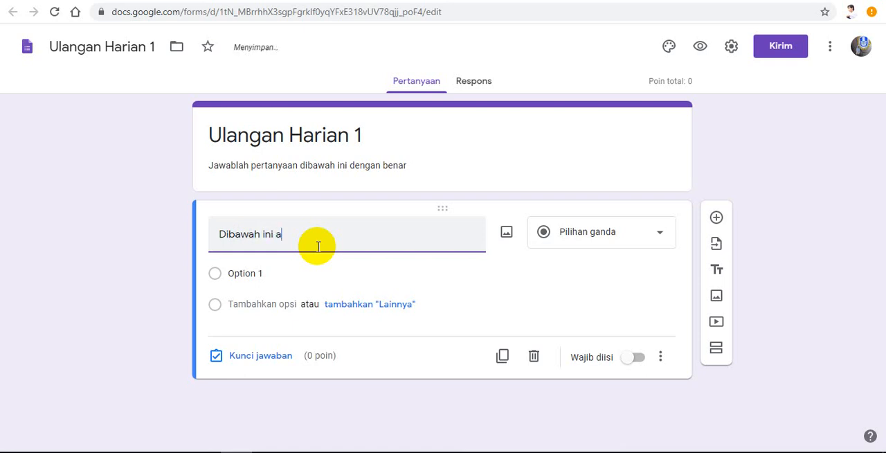
{"action": "type", "text": "lat yang dapat du"}
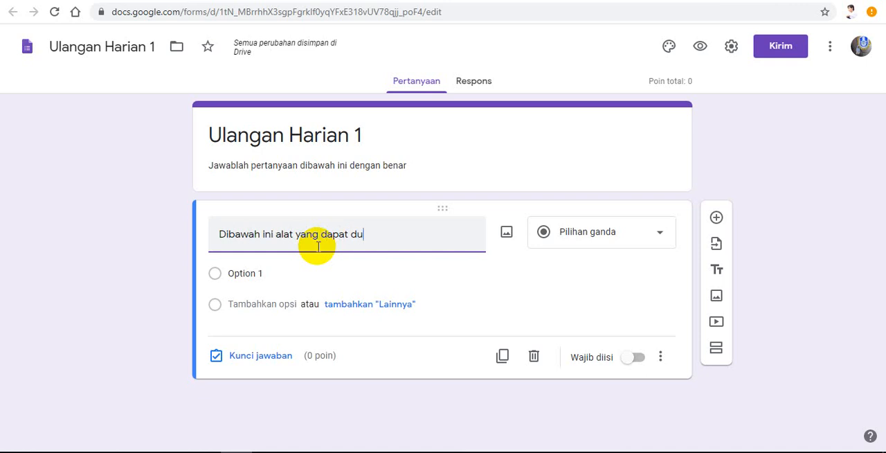
{"action": "key", "text": "BackSpace"}
{"action": "type", "text": "igunakan unutuk "}
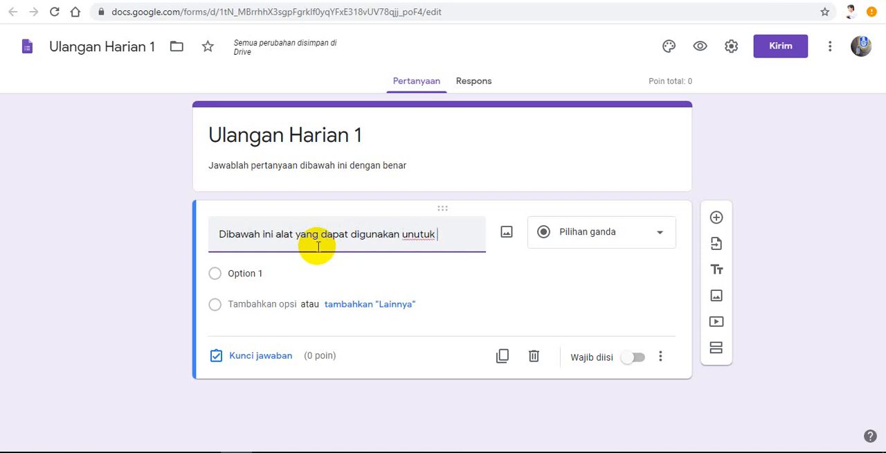
{"action": "type", "text": "mengukur"}
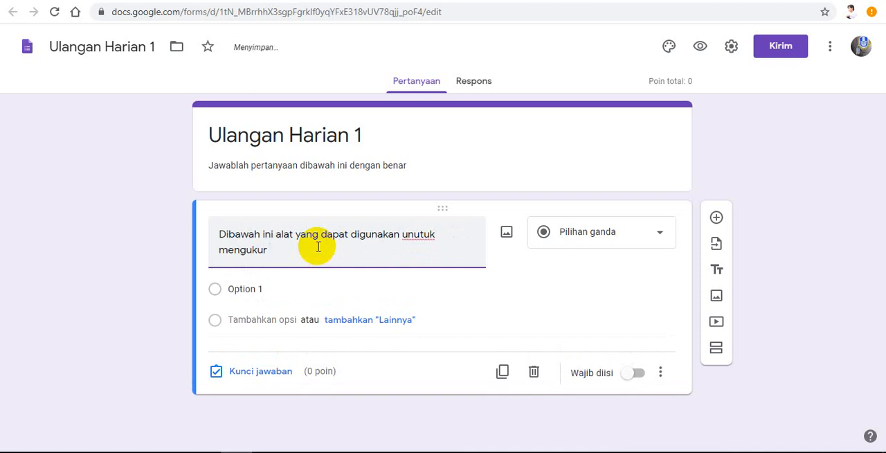
{"action": "type", "text": " panjang "}
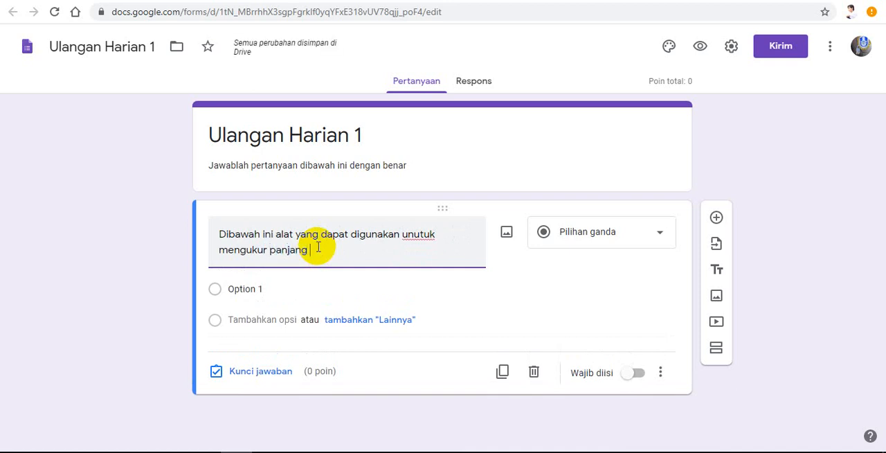
{"action": "type", "text": "adalah..."}
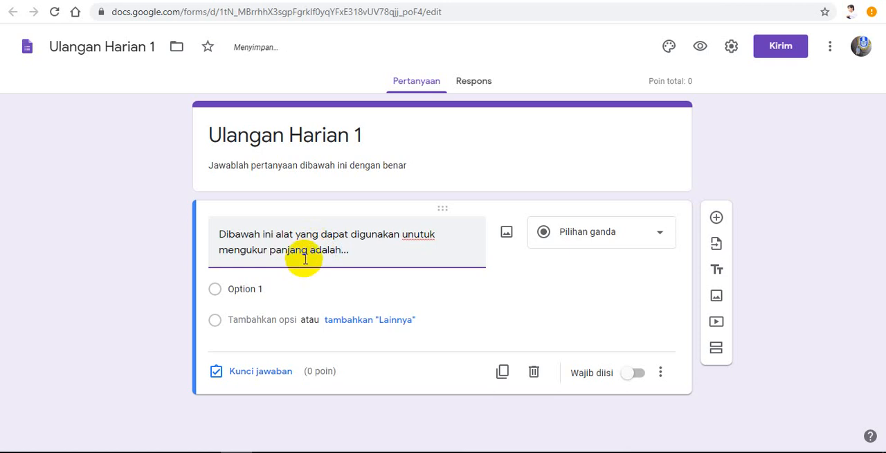
Step: Fill in four answer options for the first question: Penggaris, Termometer, Amperemeter and Neraca
{"action": "left_click", "coordinate": [242, 287]}
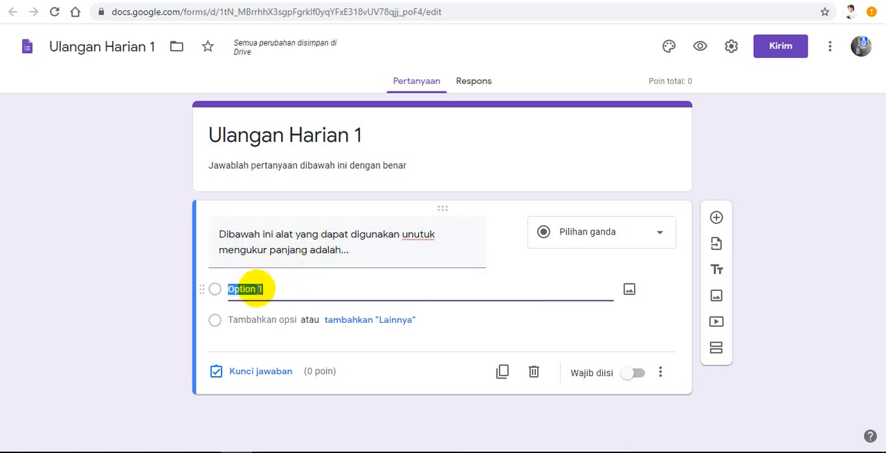
{"action": "type", "text": "Penggaris"}
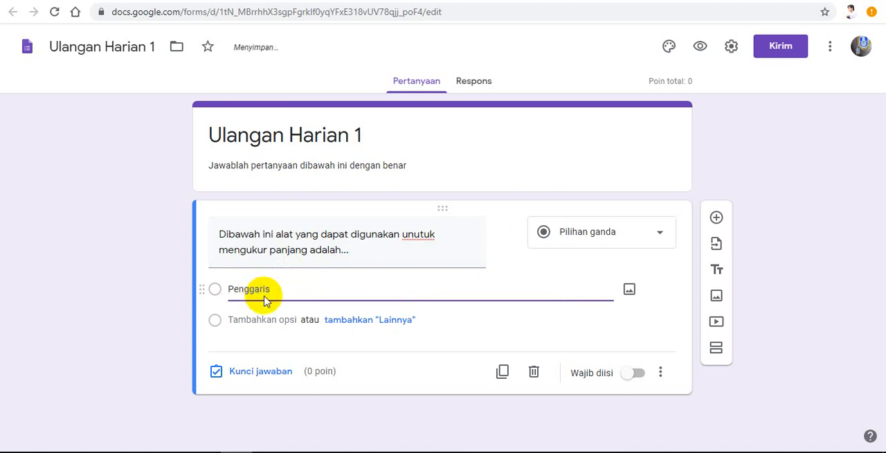
{"action": "left_click", "coordinate": [270, 320]}
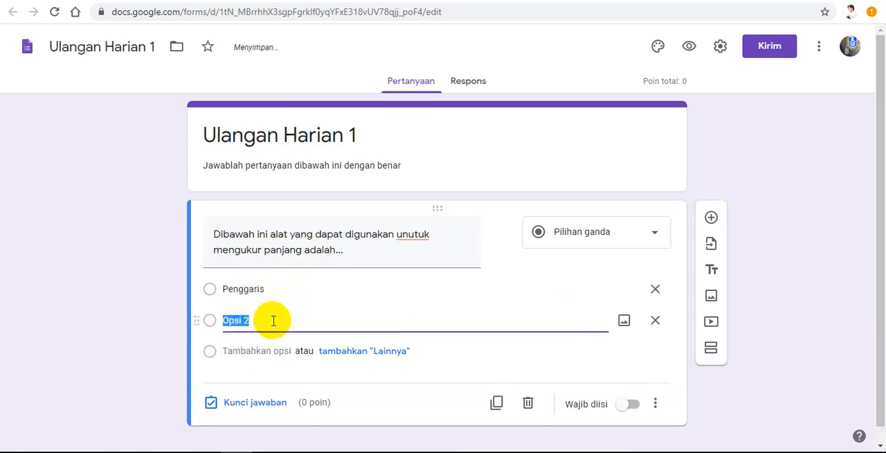
{"action": "type", "text": "Termometer"}
{"action": "left_click", "coordinate": [260, 352]}
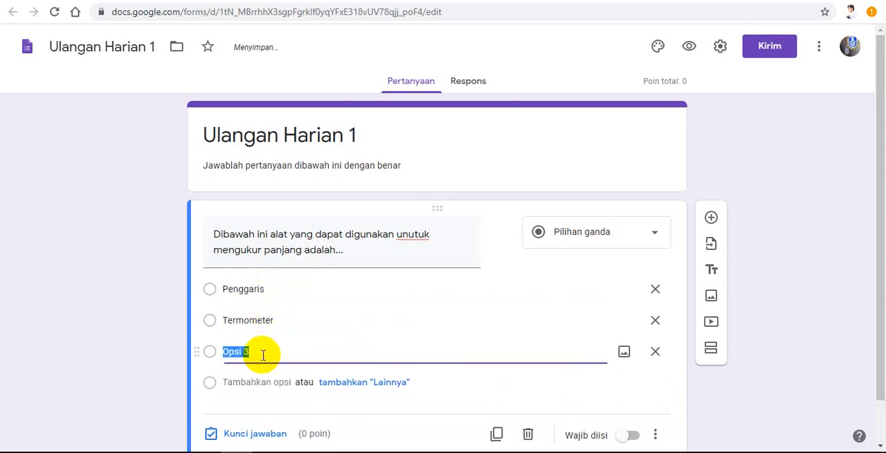
{"action": "type", "text": "A"}
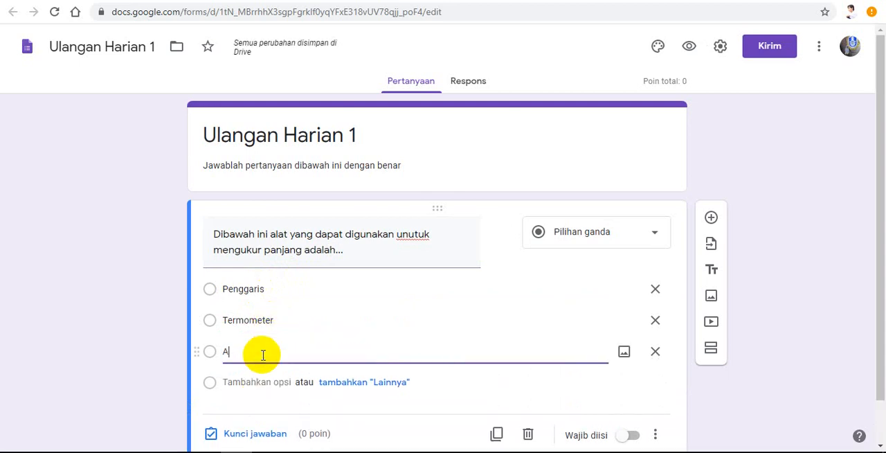
{"action": "type", "text": "mperm"}
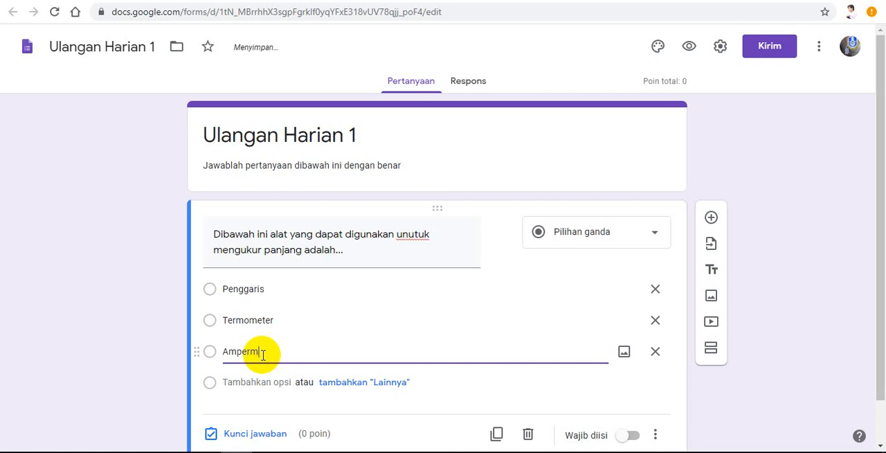
{"action": "key", "text": "BackSpace"}
{"action": "type", "text": "emeter"}
{"action": "left_click", "coordinate": [256, 382]}
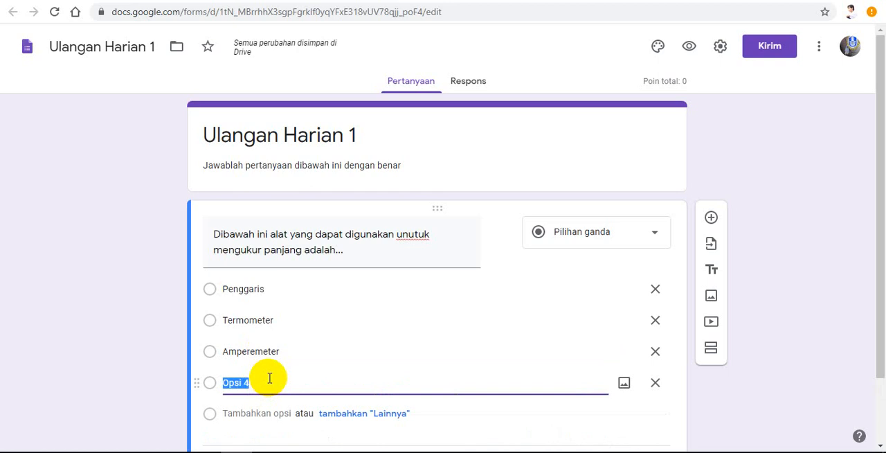
{"action": "type", "text": "Neraca"}
Step: Set the first question's answer key to "Penggaris", worth 10 points
{"action": "scroll", "coordinate": [309, 324], "scroll_direction": "down", "scroll_amount": 1}
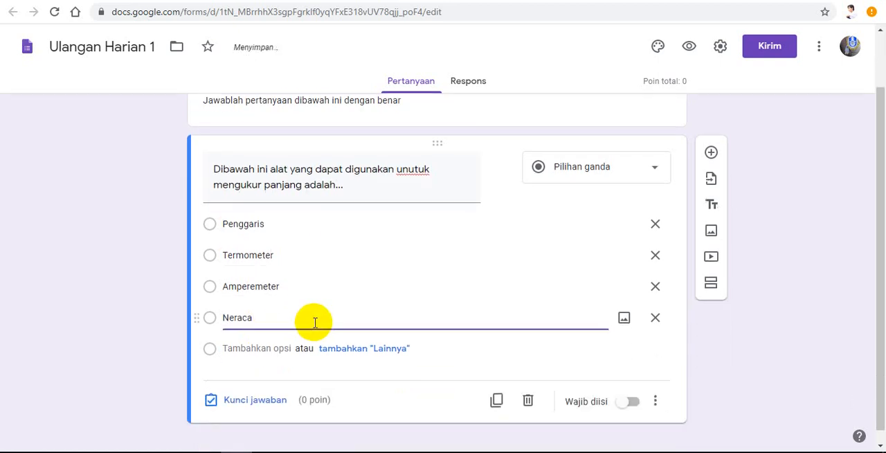
{"action": "left_click", "coordinate": [258, 401]}
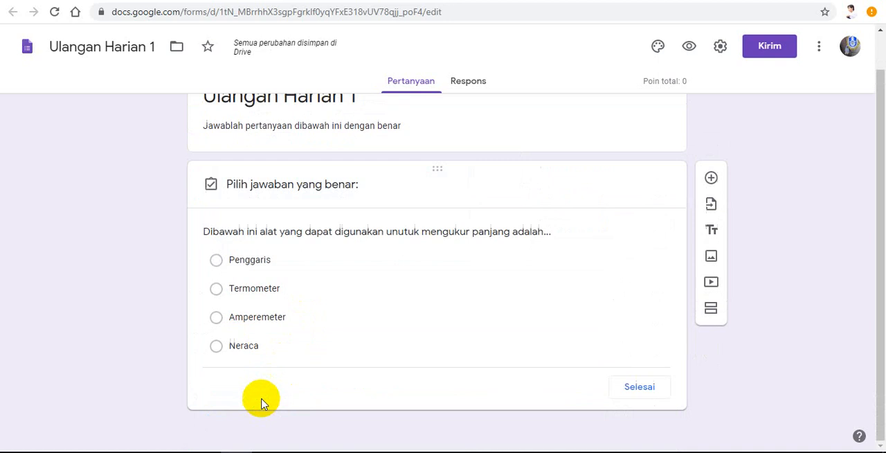
{"action": "left_click", "coordinate": [218, 239]}
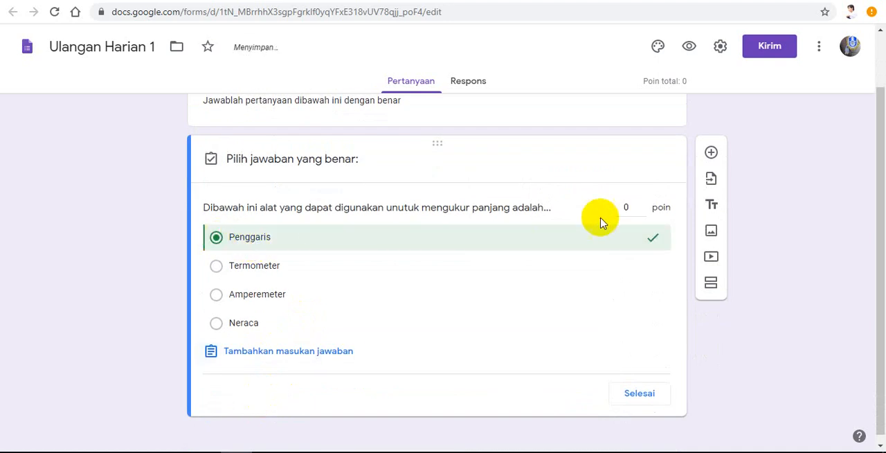
{"action": "left_click", "coordinate": [637, 209]}
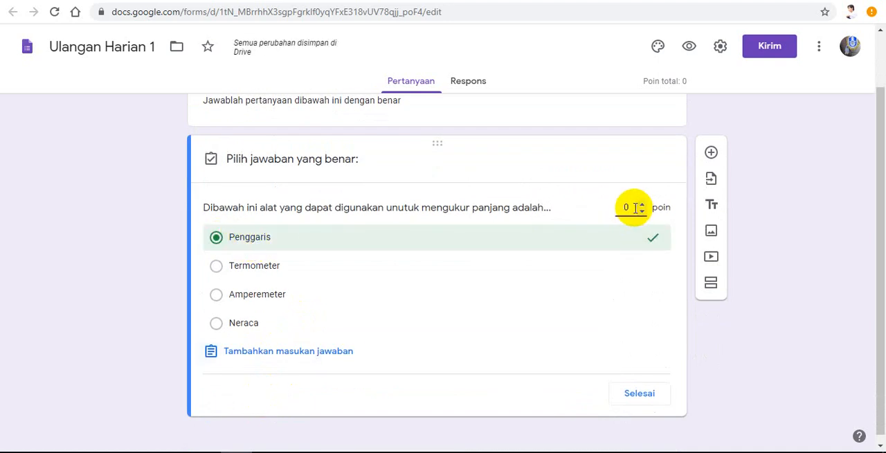
{"action": "double_click", "coordinate": [626, 207]}
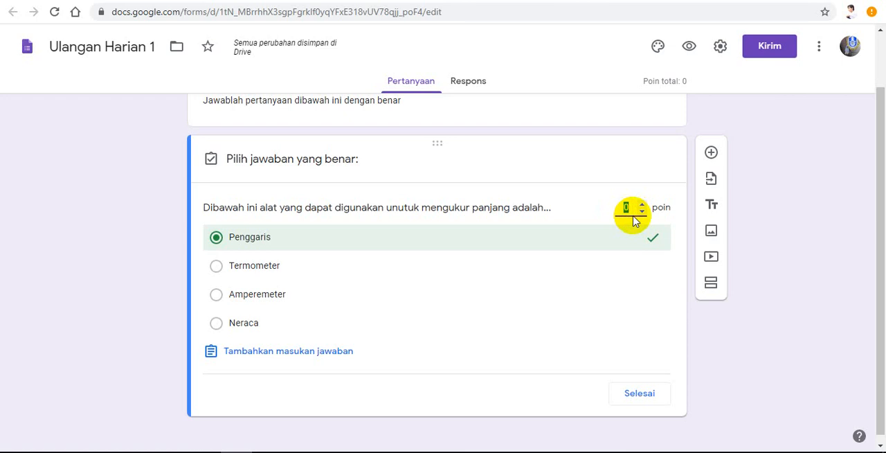
{"action": "type", "text": "1"}
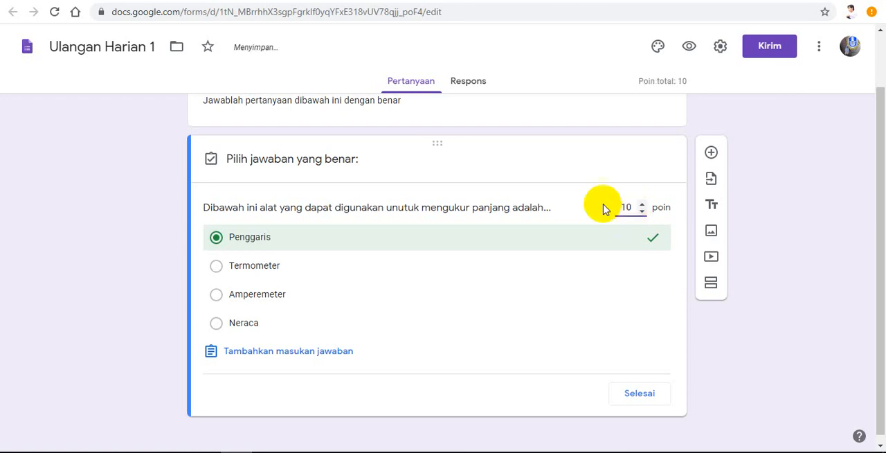
{"action": "left_click", "coordinate": [640, 396]}
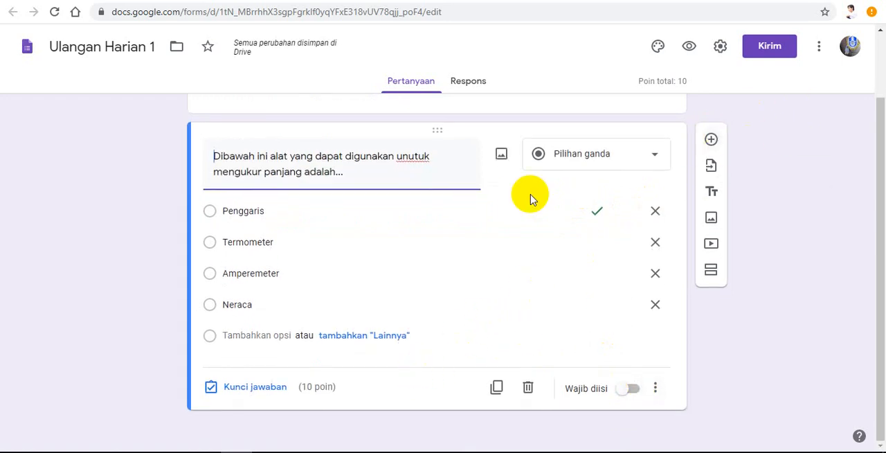
Step: Add a second multiple-choice question reading "Alat ukur yang memiliki satuan Kilogram adalah"
{"action": "left_click", "coordinate": [712, 141]}
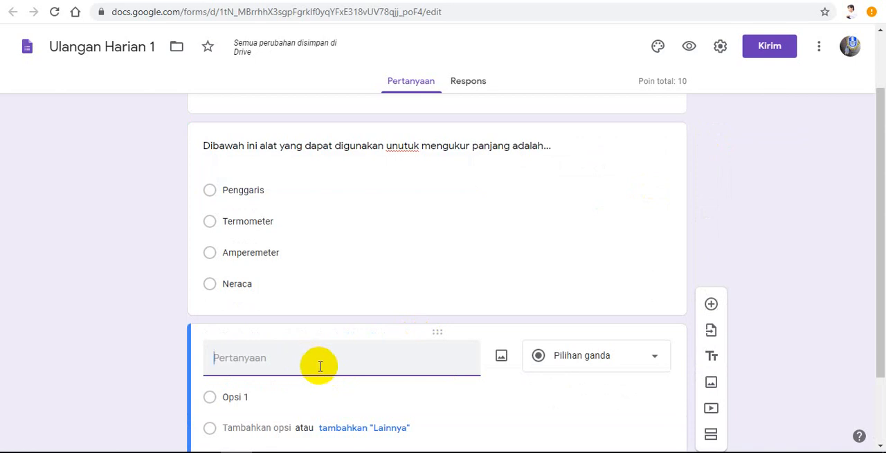
{"action": "type", "text": "Alat "}
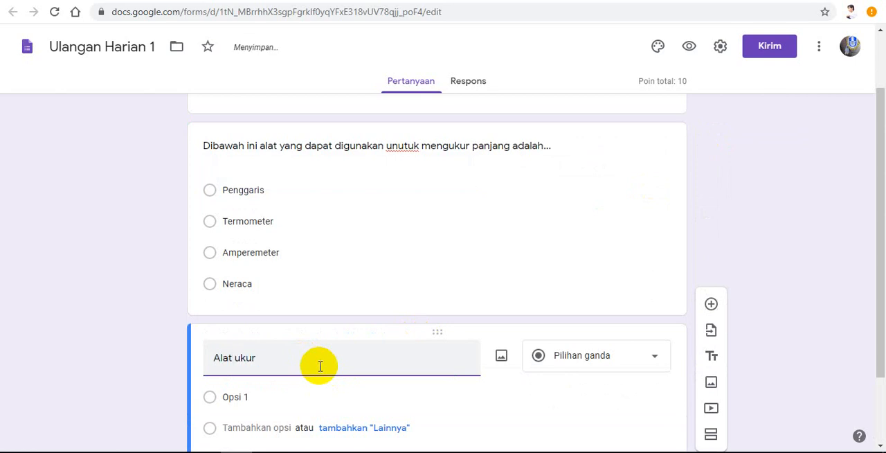
{"action": "type", "text": "ukur yang me"}
{"action": "key", "text": "BackSpace"}
{"action": "key", "text": "BackSpace"}
{"action": "key", "text": "BackSpace"}
{"action": "type", "text": "miliki sa"}
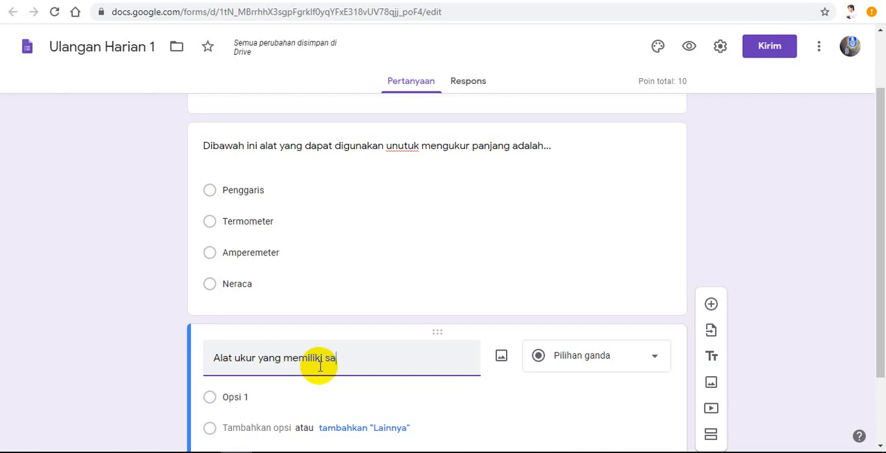
{"action": "type", "text": "tuan Kilogram adalah"}
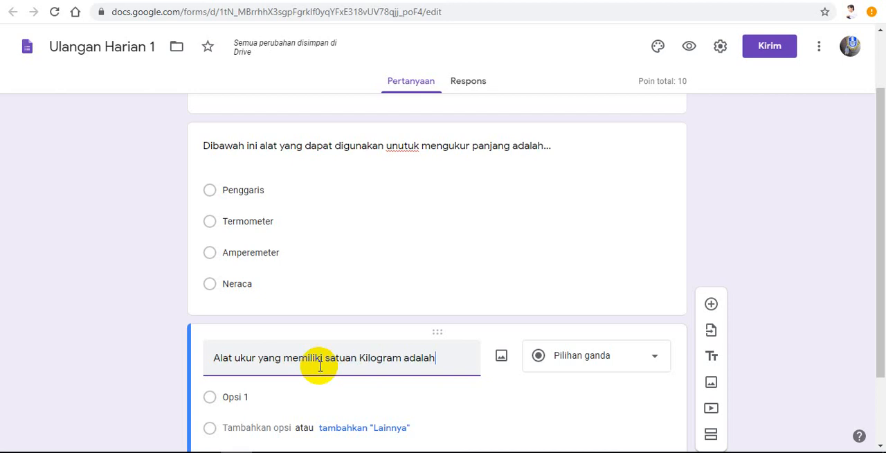
Step: Fill in four answer options for the second question: Termometer, Neraca, Amperemeter and Penggaris
{"action": "left_click", "coordinate": [235, 396]}
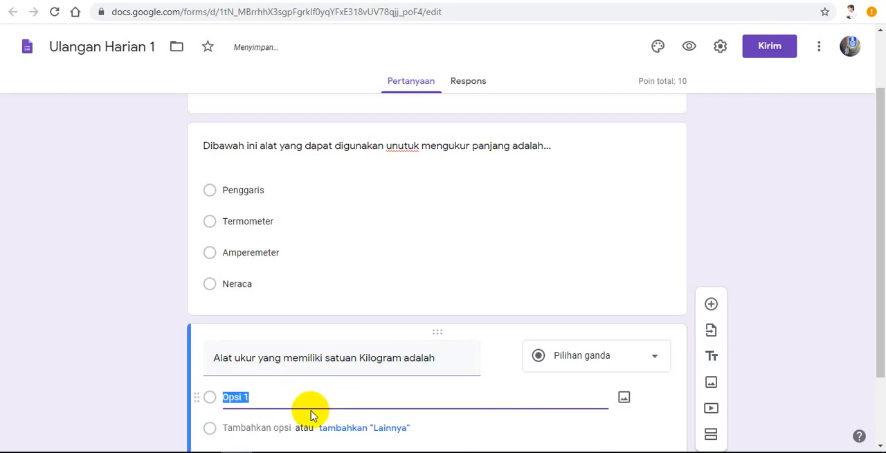
{"action": "type", "text": "Termo"}
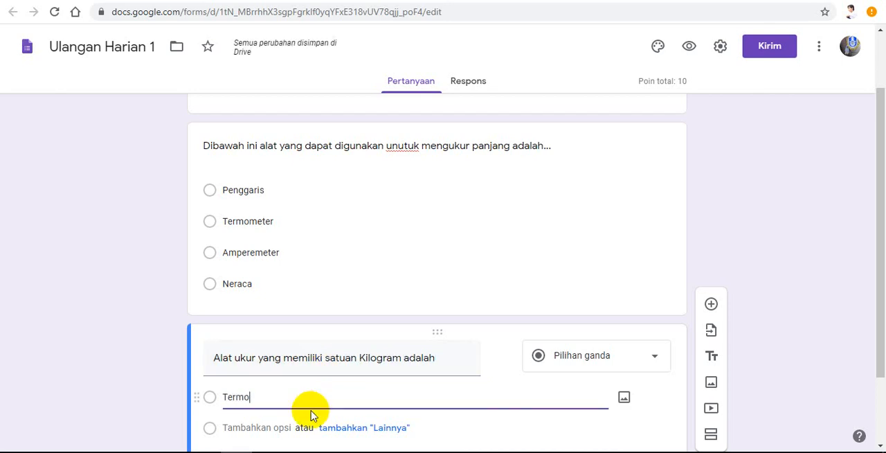
{"action": "type", "text": "meter"}
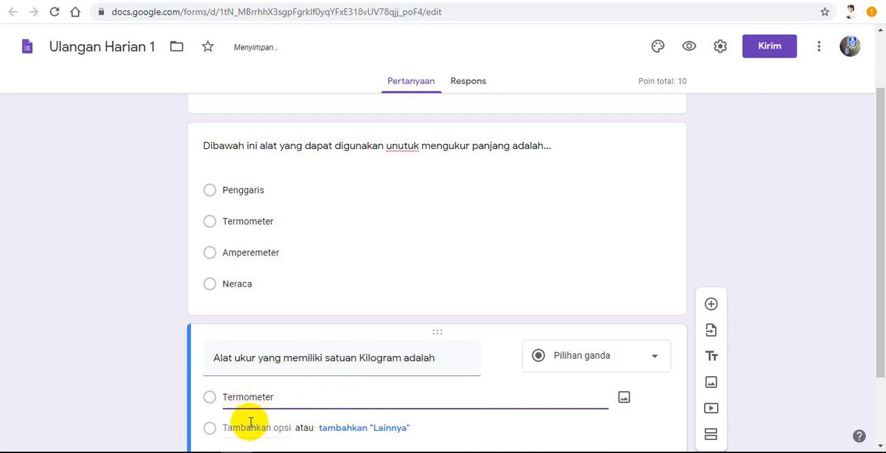
{"action": "left_click", "coordinate": [251, 425]}
{"action": "type", "text": "N"}
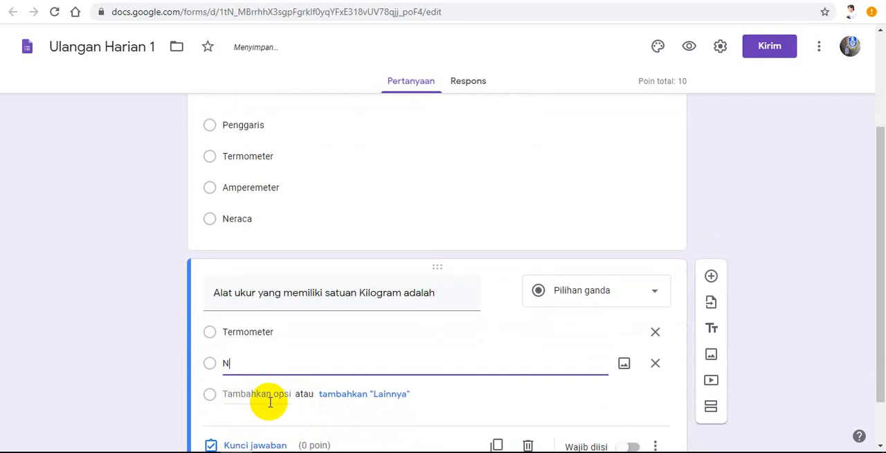
{"action": "type", "text": "eraca"}
{"action": "left_click", "coordinate": [271, 394]}
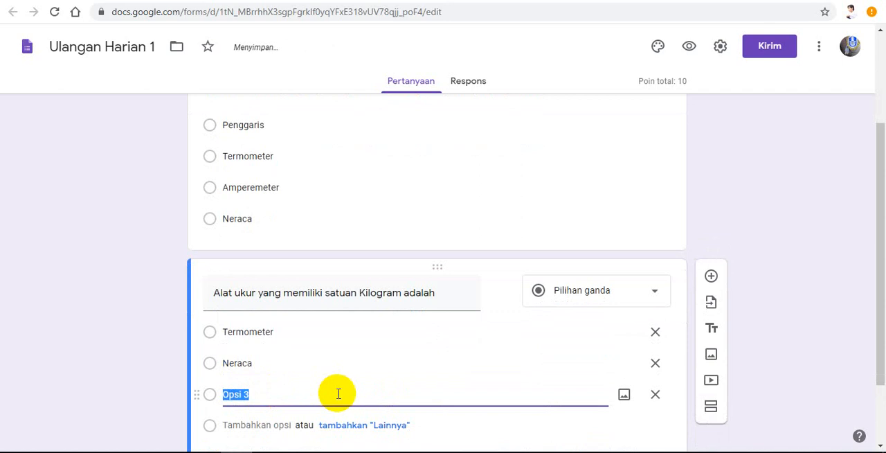
{"action": "type", "text": "Amperemeter"}
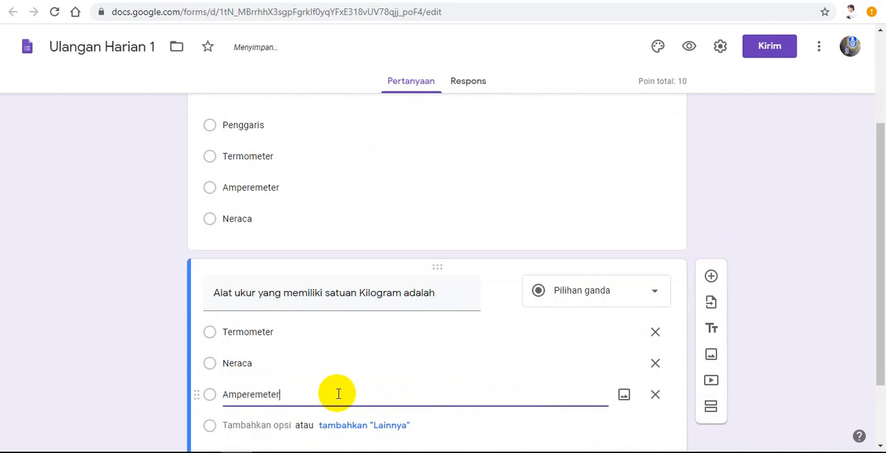
{"action": "left_click", "coordinate": [277, 425]}
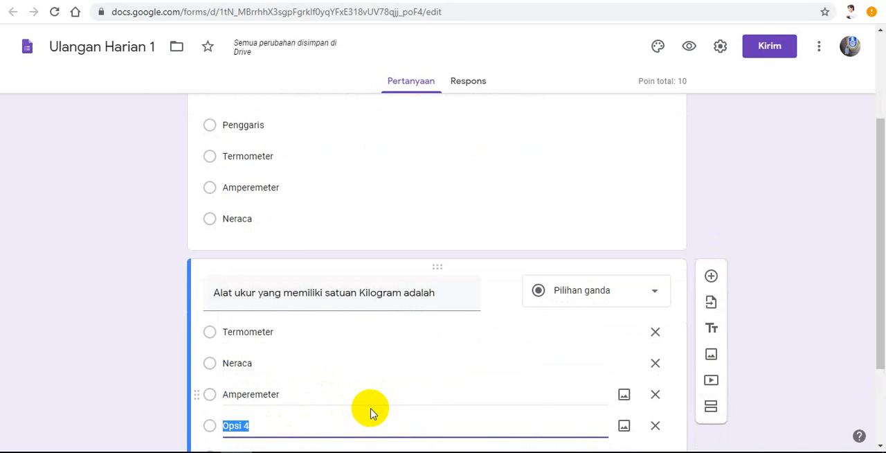
{"action": "type", "text": "Penggaris"}
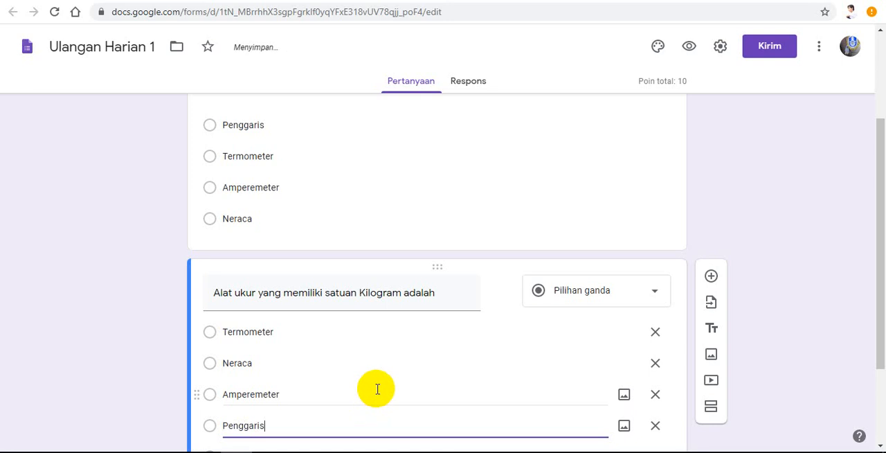
Step: Set the second question's answer key to "Neraca", worth 10 points
{"action": "scroll", "coordinate": [376, 387], "scroll_direction": "down", "scroll_amount": 1}
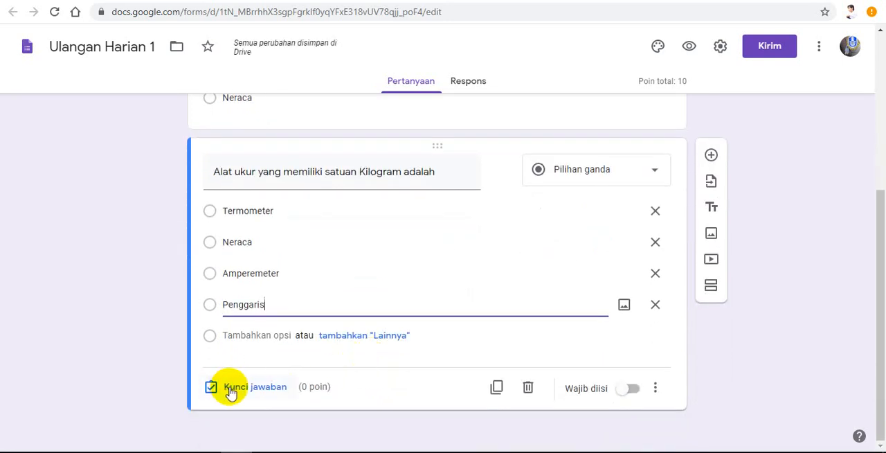
{"action": "left_click", "coordinate": [228, 389]}
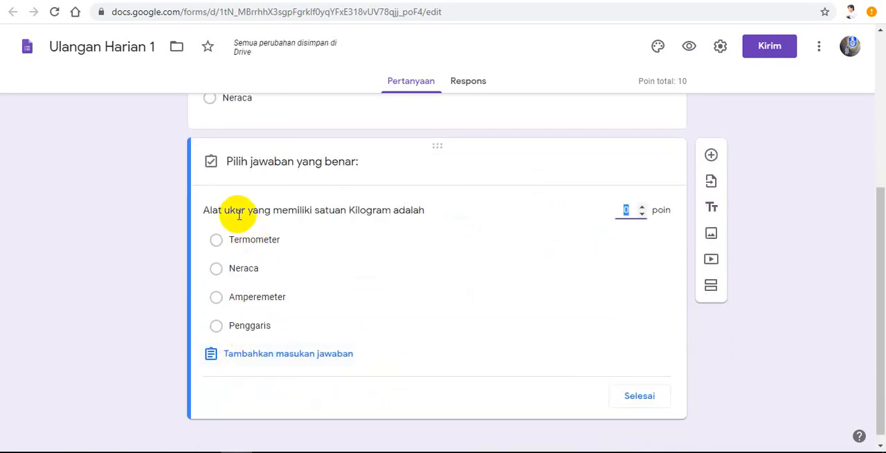
{"action": "left_click", "coordinate": [222, 271]}
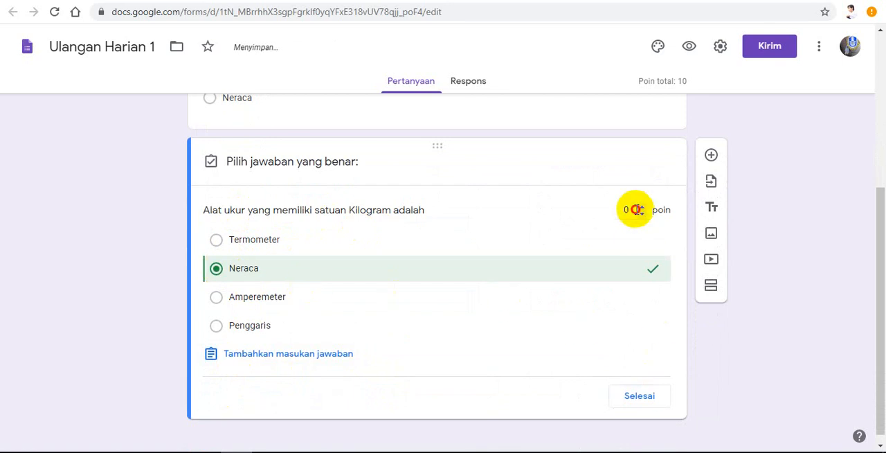
{"action": "double_click", "coordinate": [620, 210]}
{"action": "type", "text": "10"}
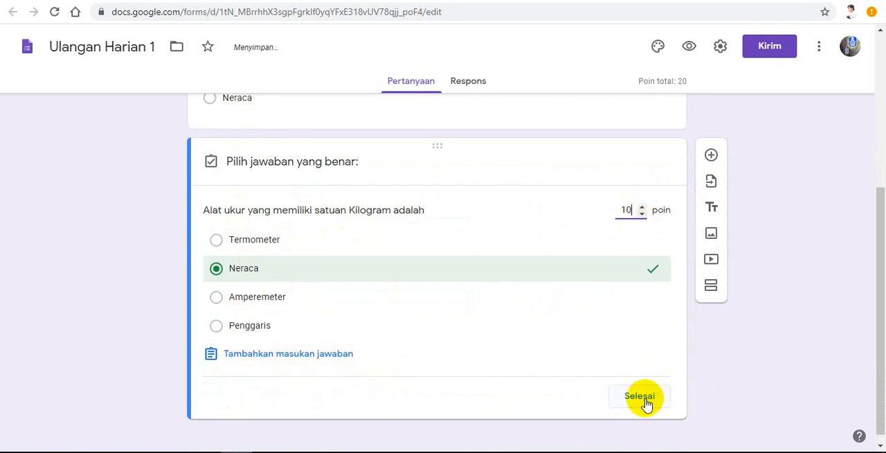
{"action": "left_click", "coordinate": [643, 402]}
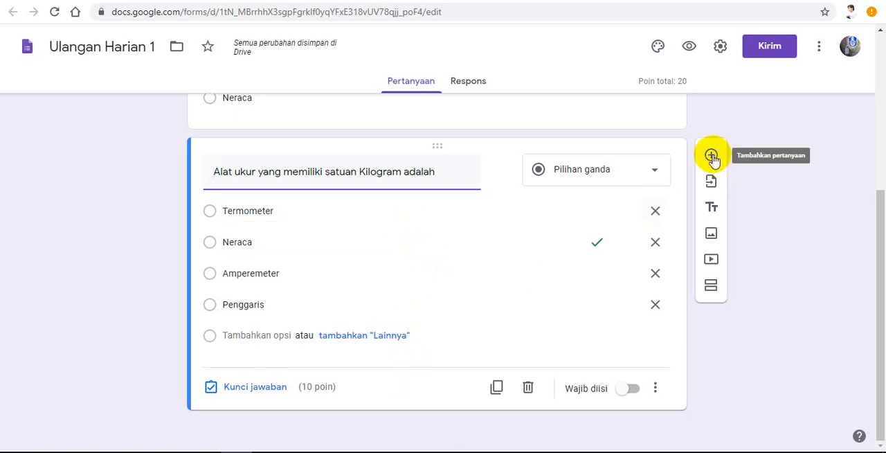
Step: Add a third question reading "Sebutkan alat yang dapat digunakan untuk mengukur suhu"
{"action": "left_click", "coordinate": [712, 156]}
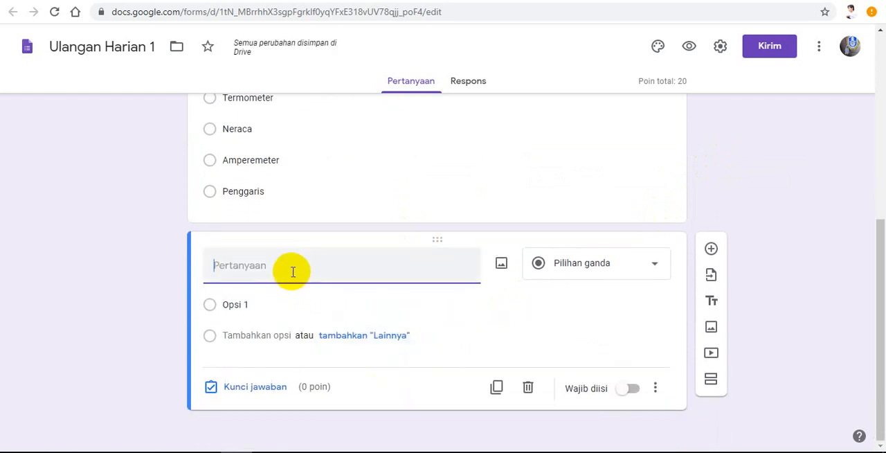
{"action": "type", "text": "Sebutkan alat yang "}
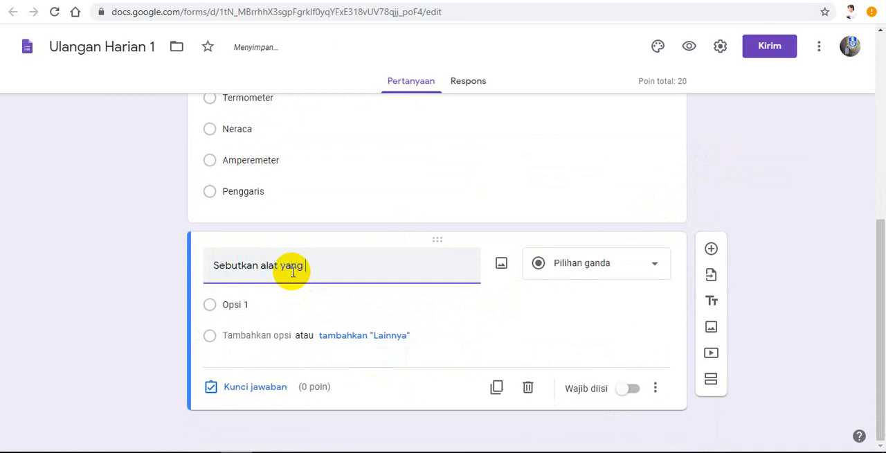
{"action": "type", "text": "dapat dibu"}
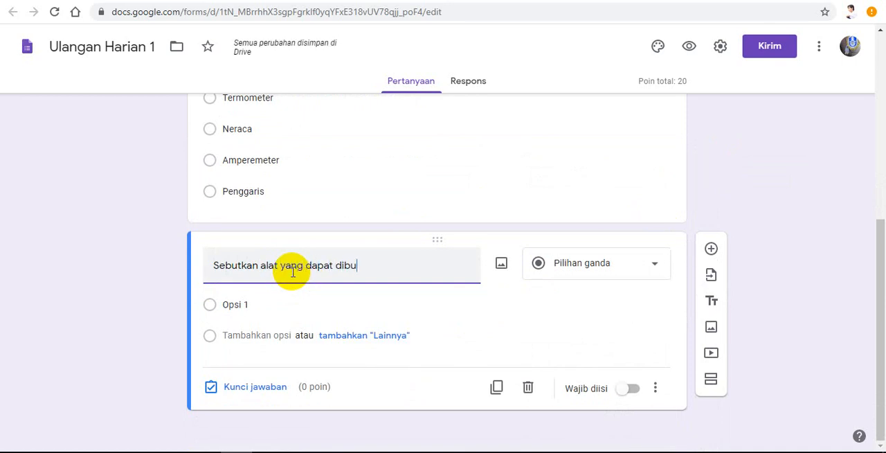
{"action": "key", "text": "BackSpace"}
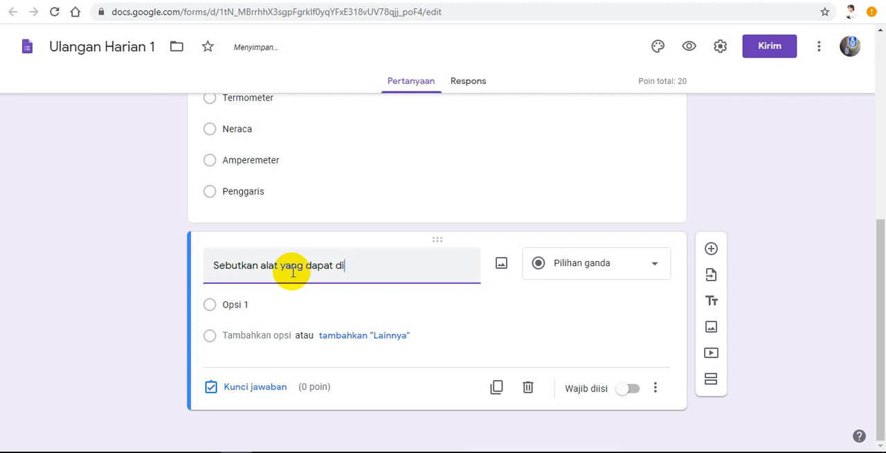
{"action": "type", "text": "gunakan"}
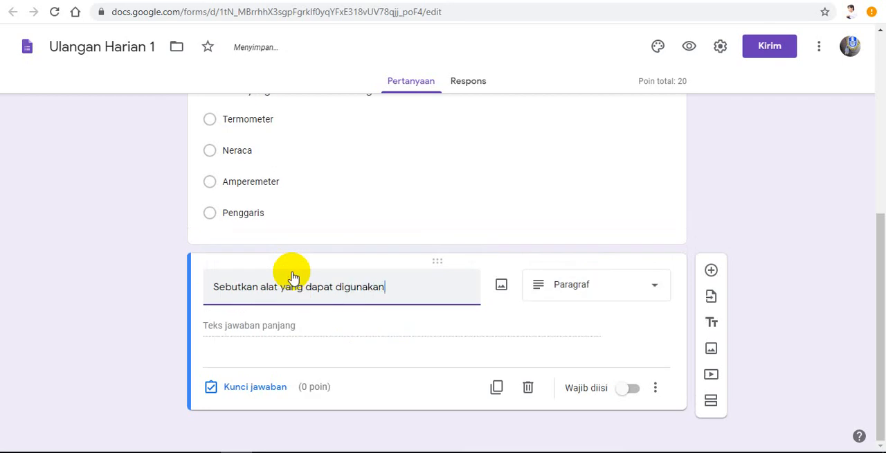
{"action": "type", "text": " untuk menguku"}
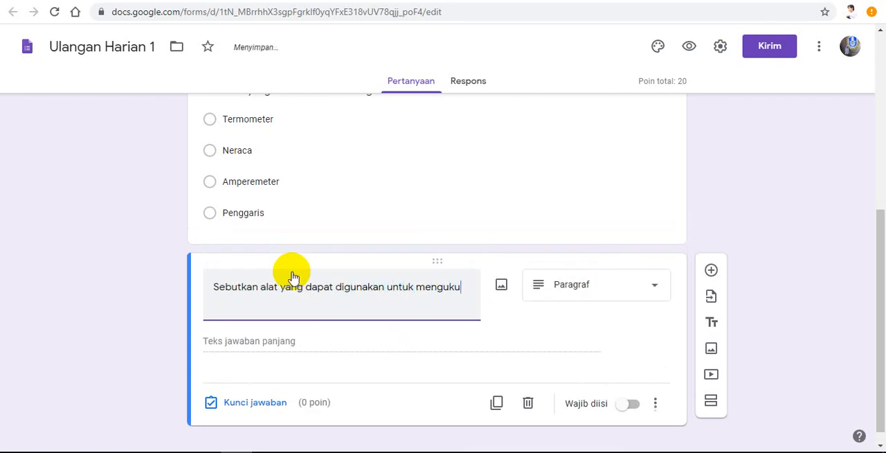
{"action": "type", "text": "r suhu"}
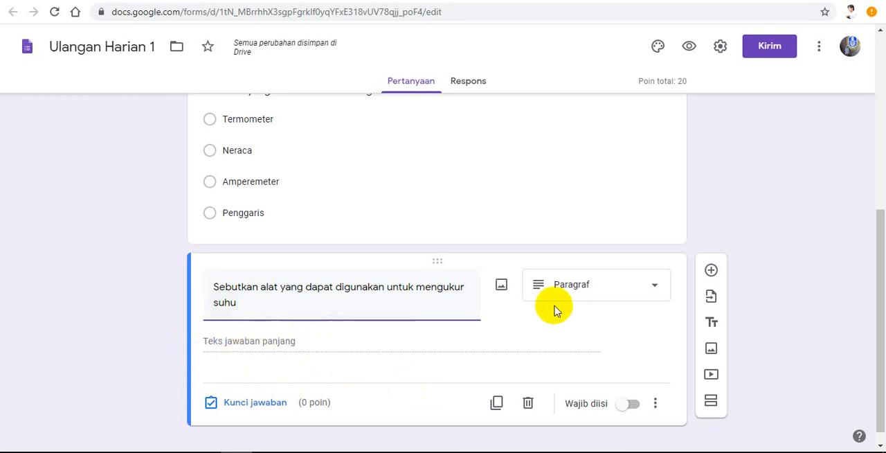
Step: Add the answer feedback "Termometer" to the third question's answer key and save it
{"action": "left_click", "coordinate": [263, 404]}
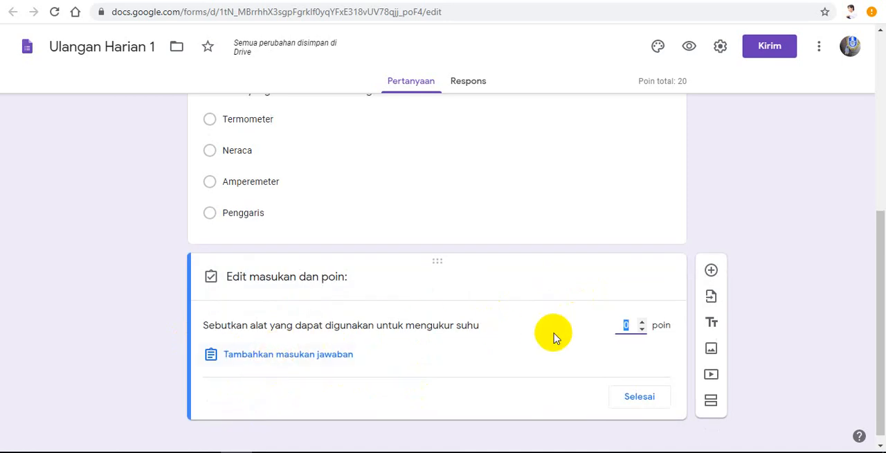
{"action": "left_click", "coordinate": [267, 355]}
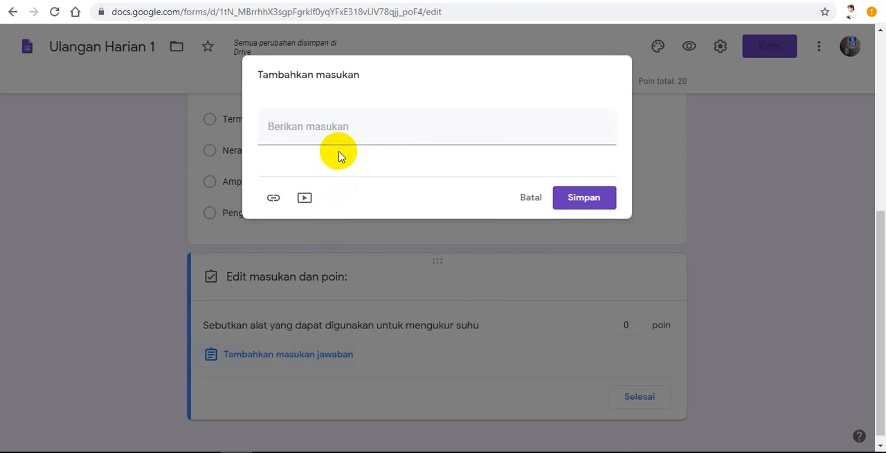
{"action": "left_click", "coordinate": [530, 199]}
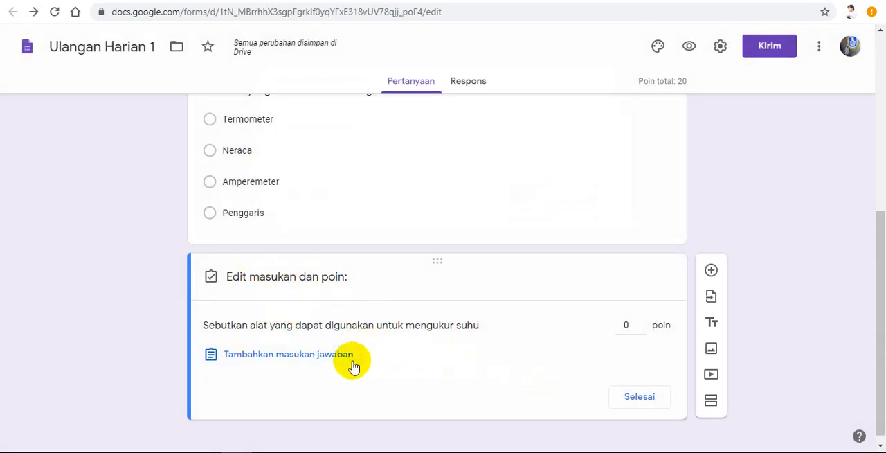
{"action": "left_click", "coordinate": [307, 354]}
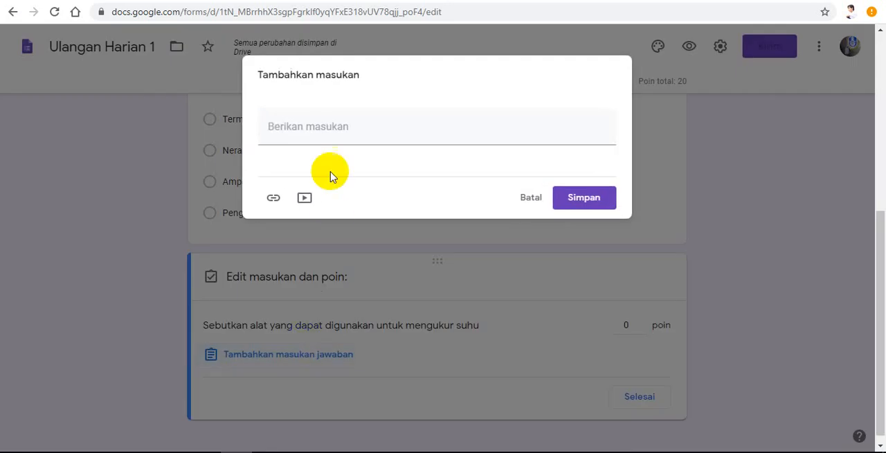
{"action": "left_click", "coordinate": [336, 131]}
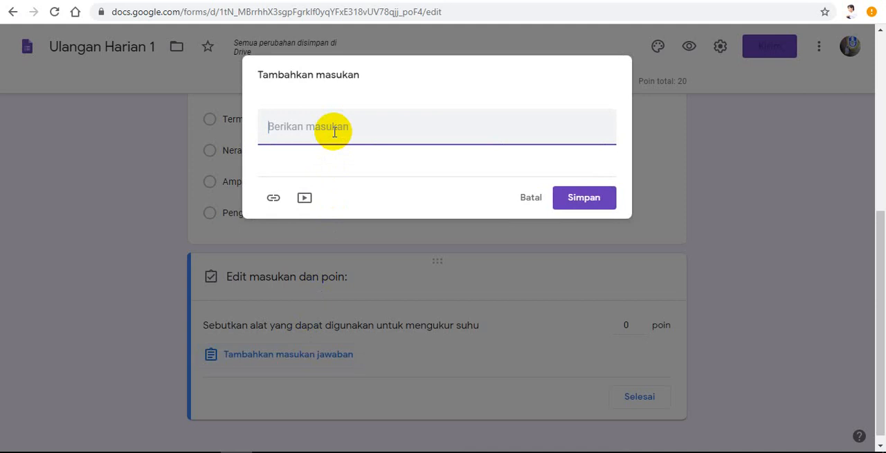
{"action": "type", "text": "Termometer"}
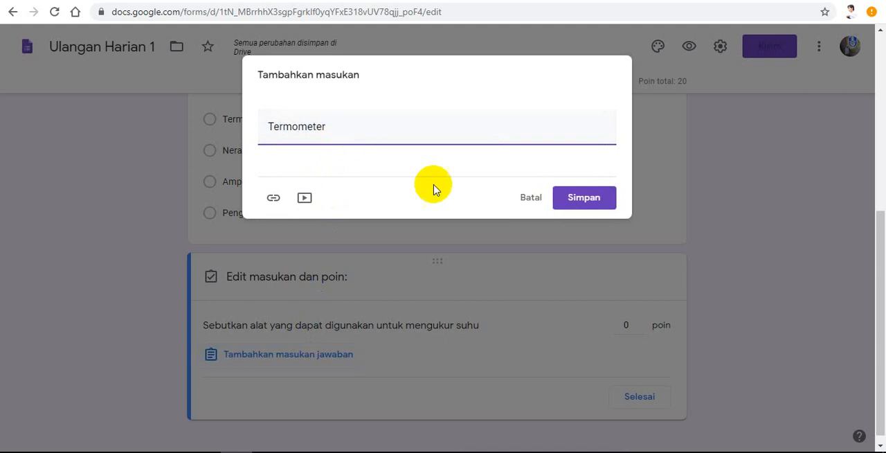
{"action": "left_click", "coordinate": [579, 198]}
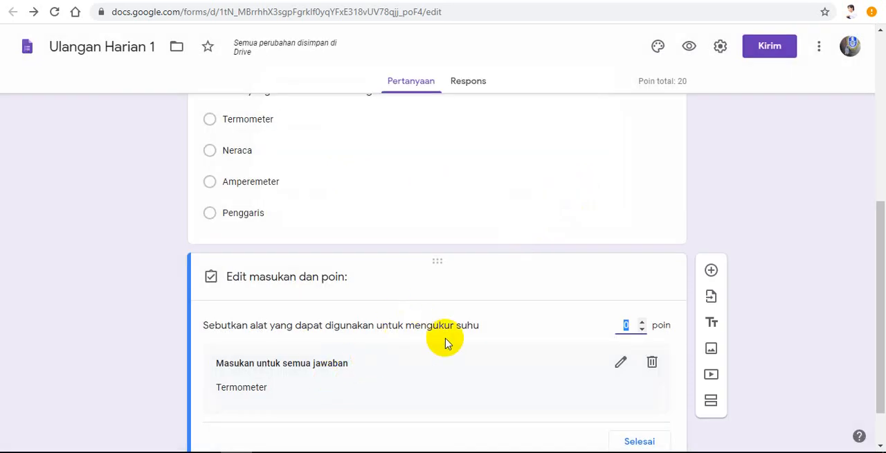
Step: Set the third question's value to 20 points and finish editing its answer key
{"action": "type", "text": "20"}
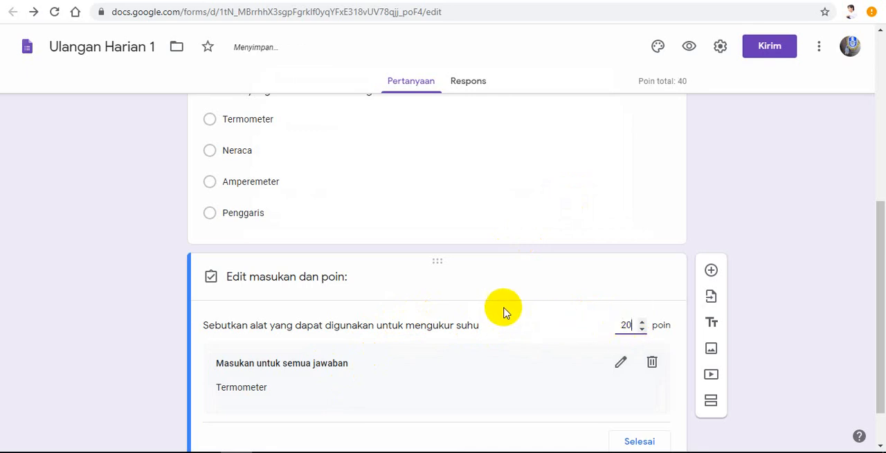
{"action": "scroll", "coordinate": [502, 312], "scroll_direction": "down", "scroll_amount": 1}
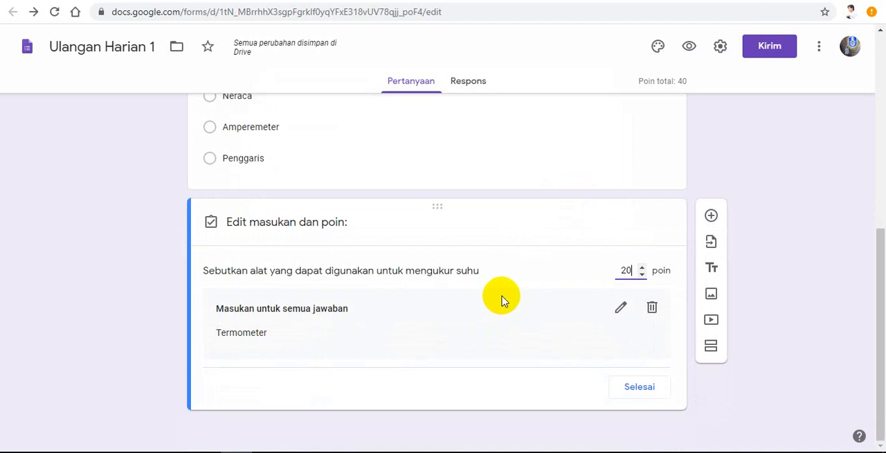
{"action": "left_click", "coordinate": [634, 270]}
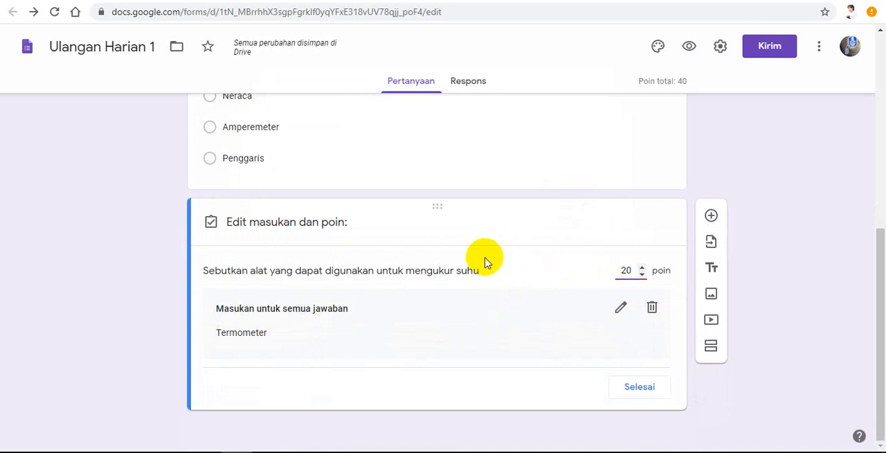
{"action": "left_click", "coordinate": [634, 389]}
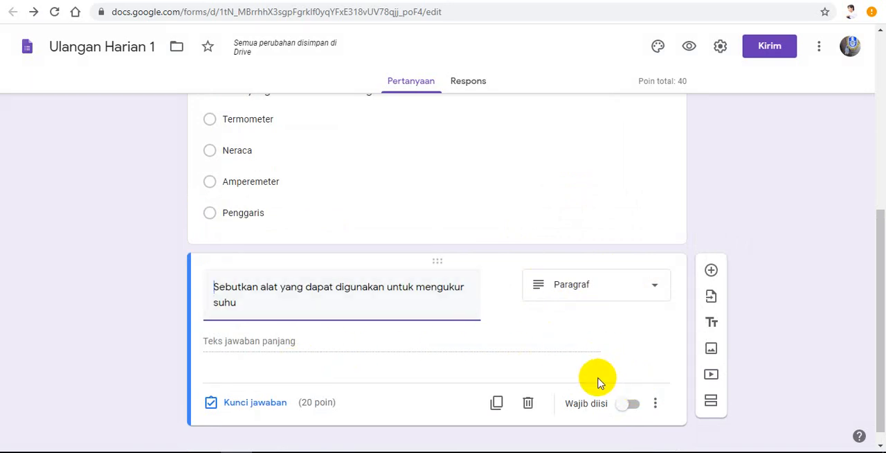
{"action": "scroll", "coordinate": [595, 339], "scroll_direction": "down", "scroll_amount": 1}
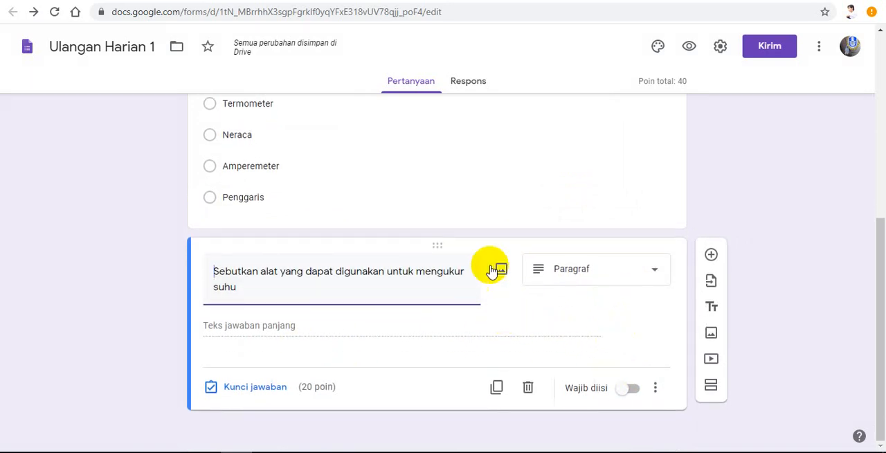